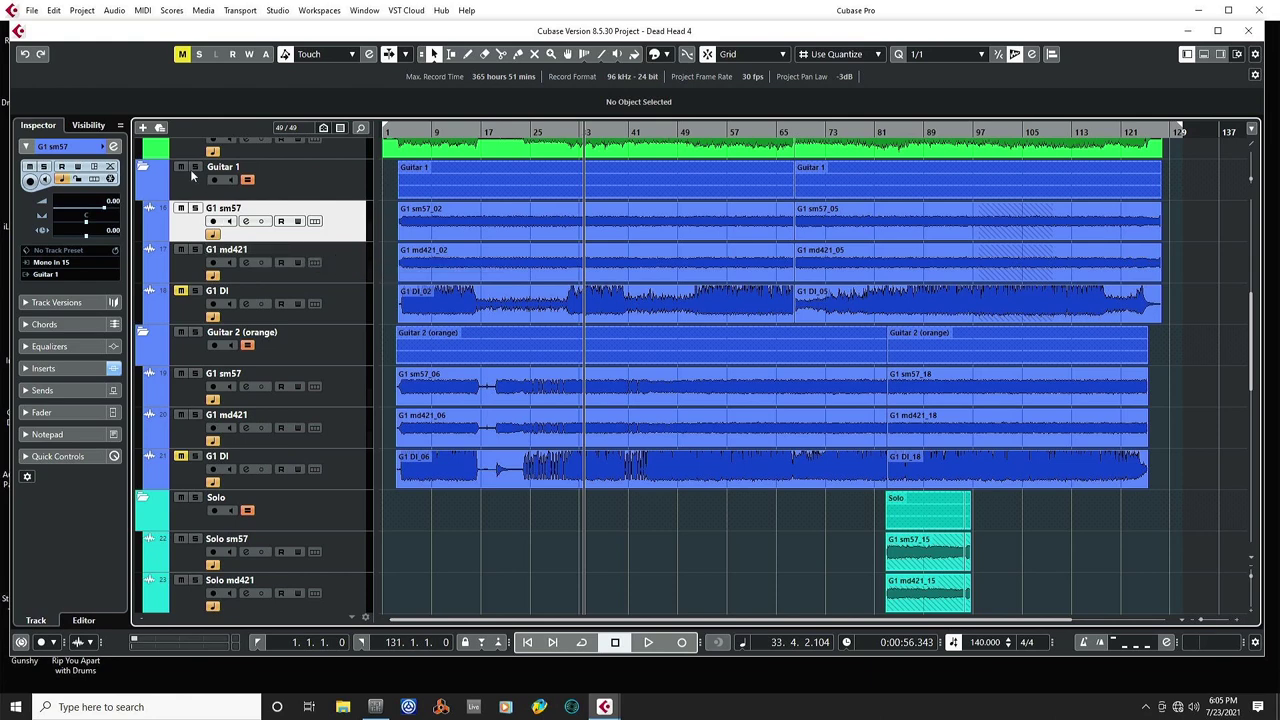
Solo the G1 sm57 track and start playback from bar 4
click(195, 209)
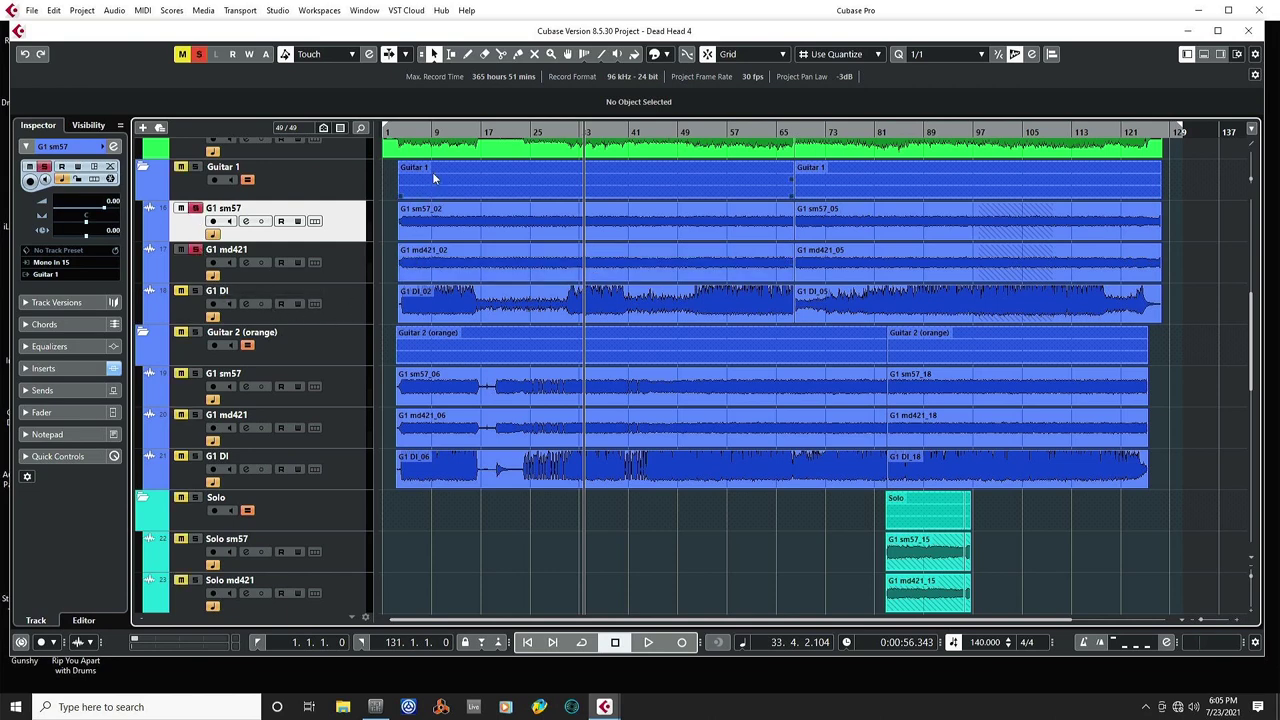
click(399, 131)
click(405, 131)
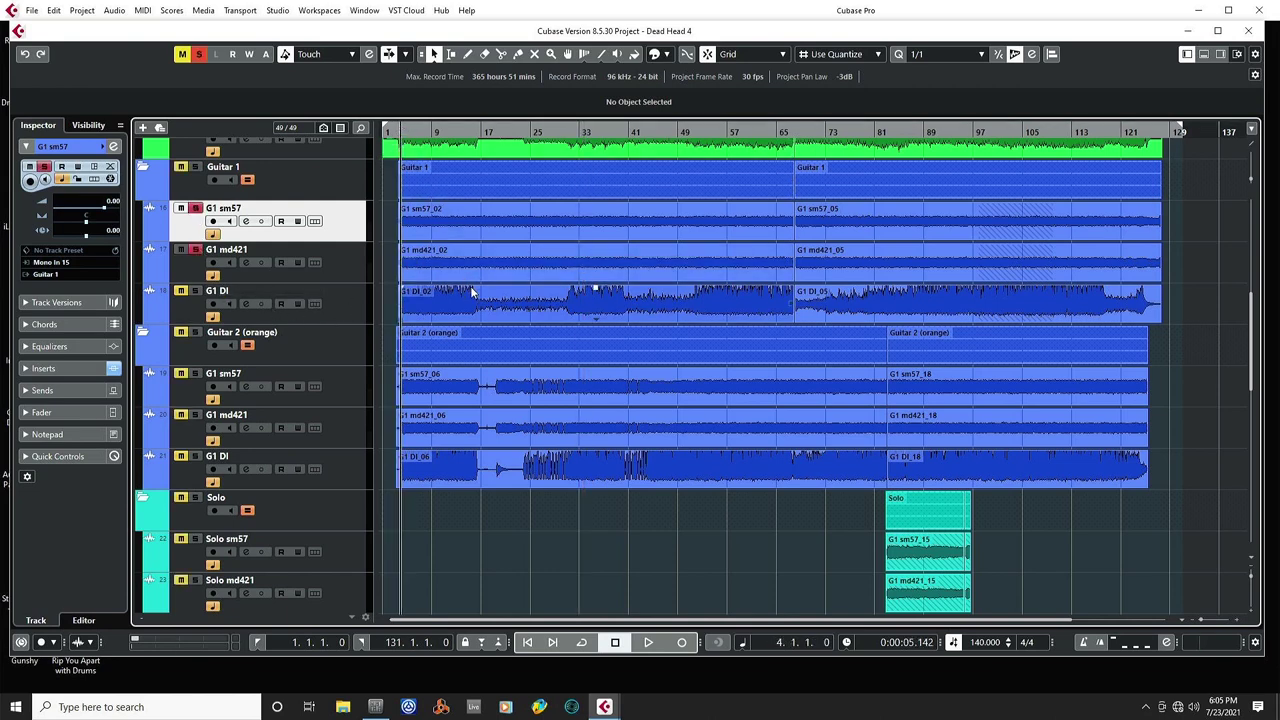
key(space)
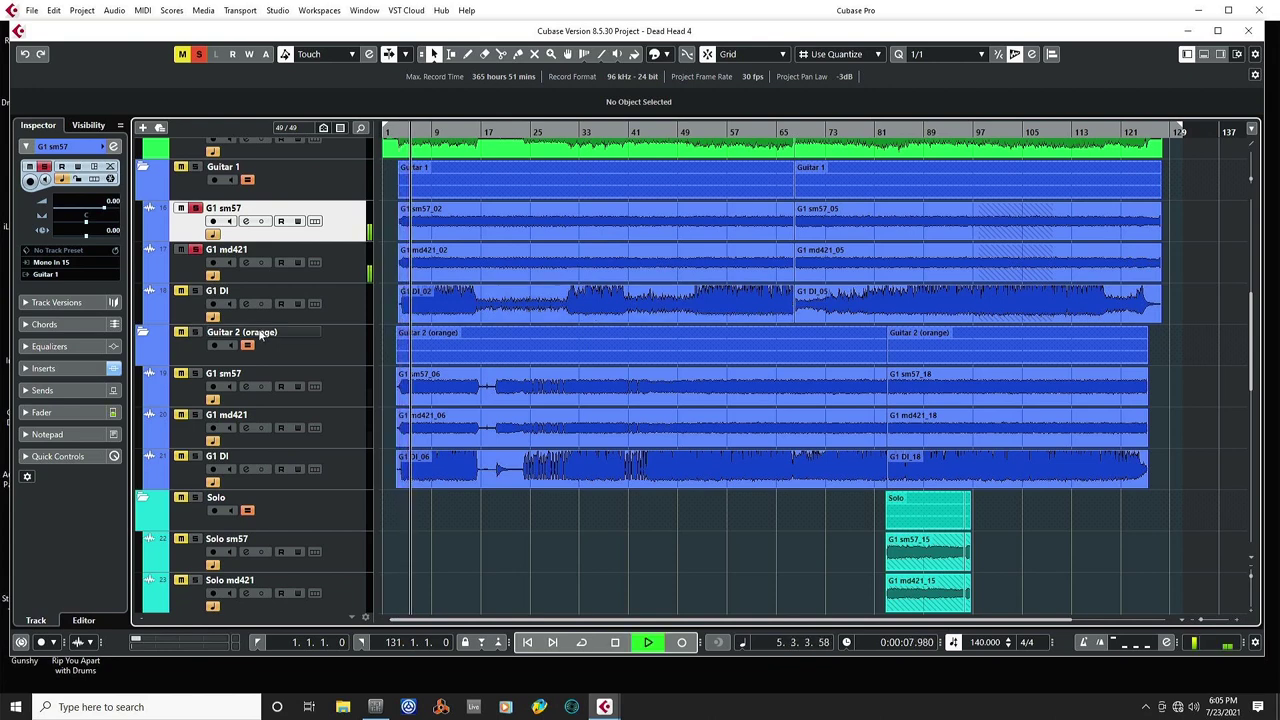
Lower G1 md421's Inspector volume to -4.37 dB during playback, then stop
click(77, 413)
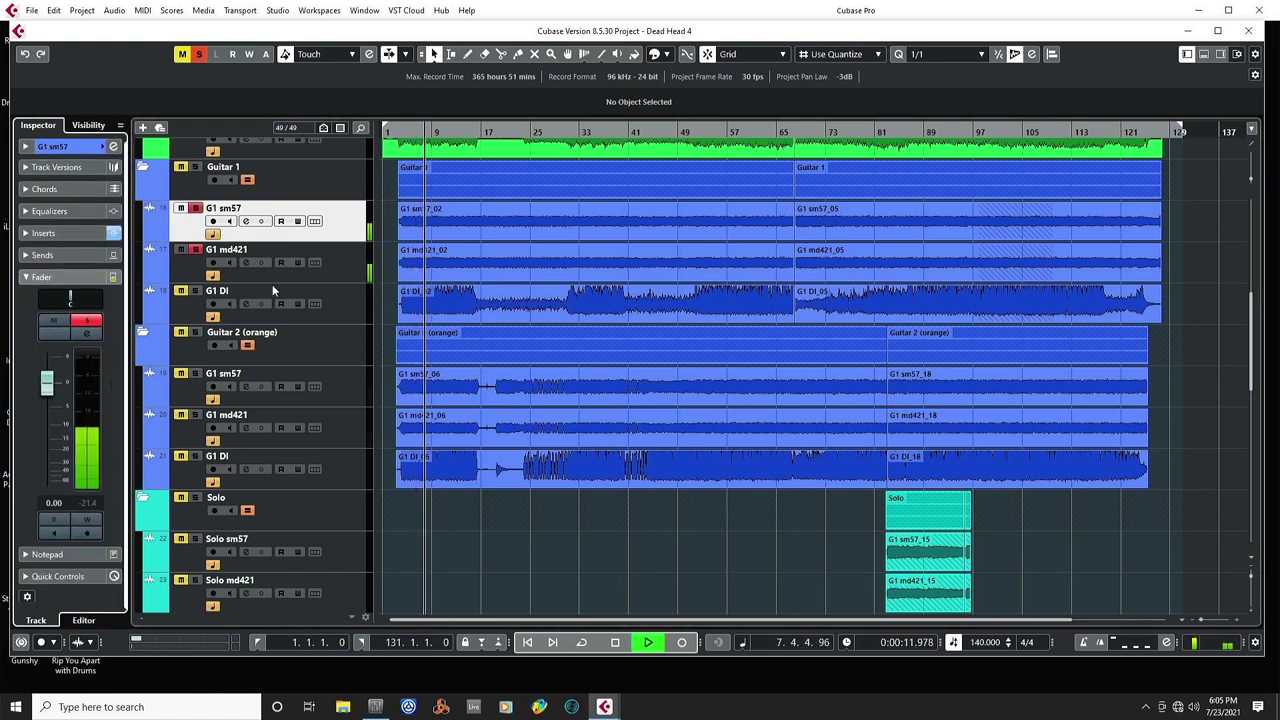
click(350, 263)
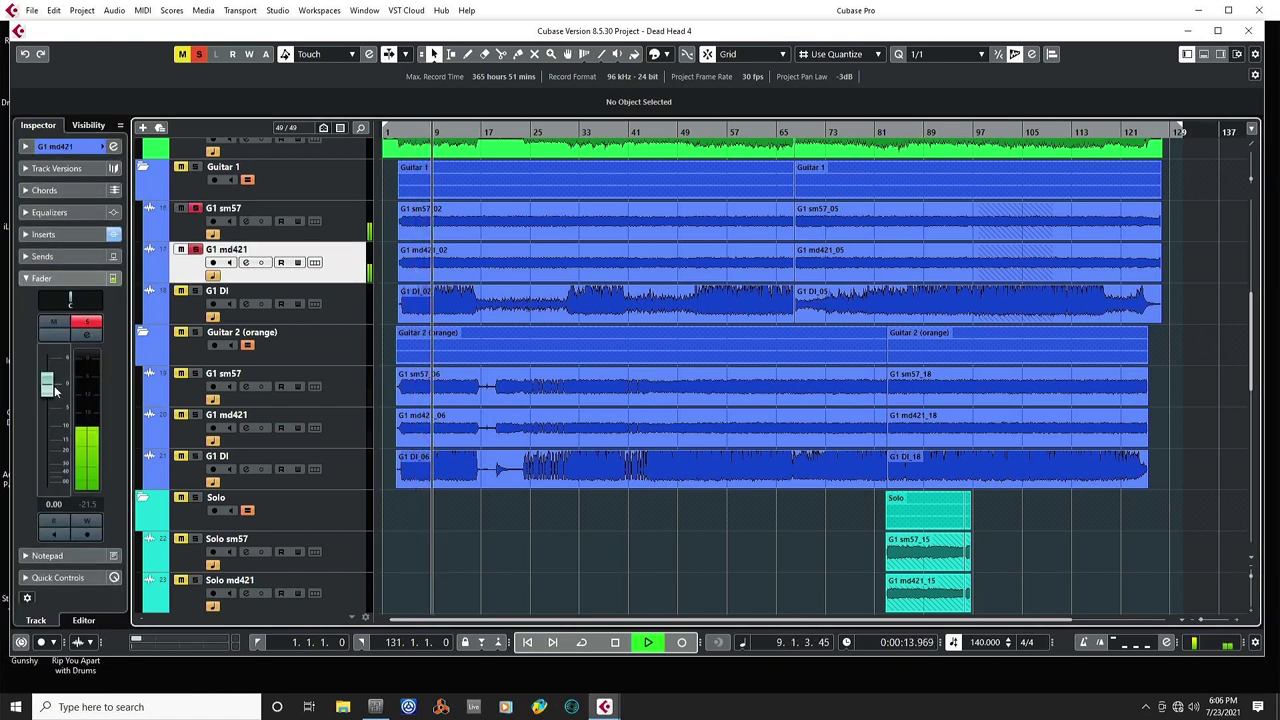
mouse_move(47, 390)
mouse_down()
mouse_move(60, 487)
mouse_move(55, 410)
mouse_up()
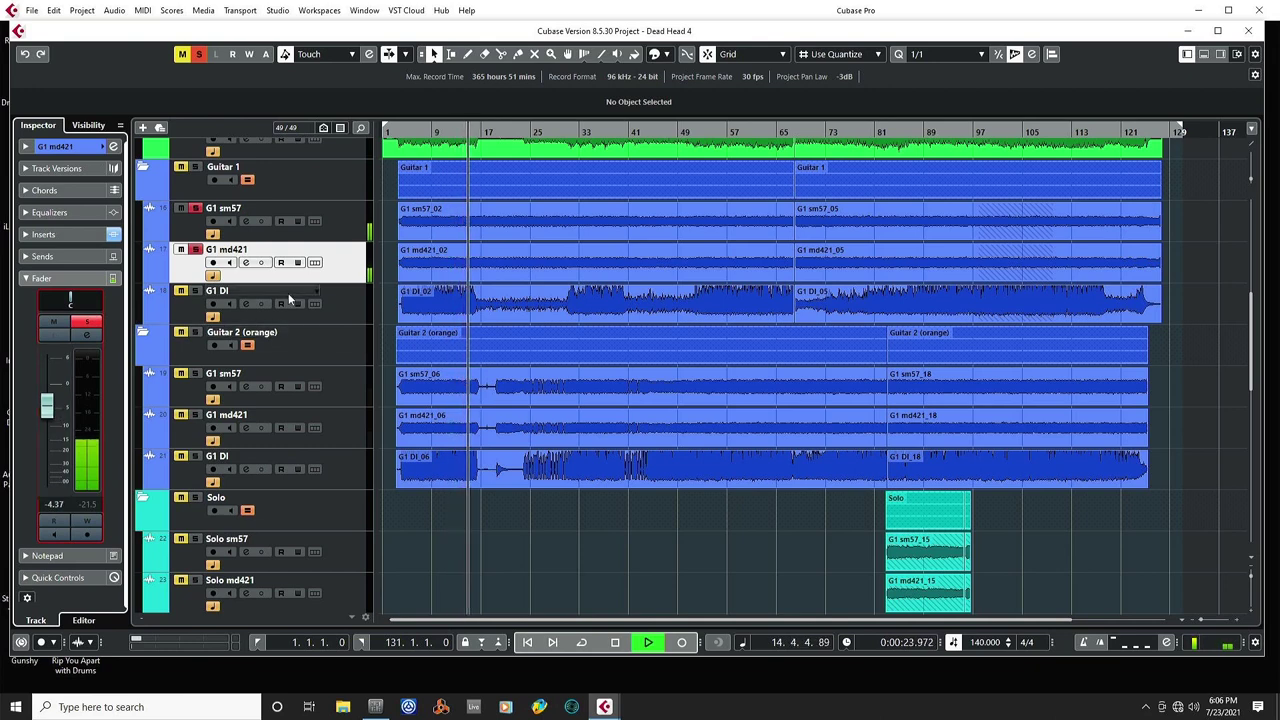
key(space)
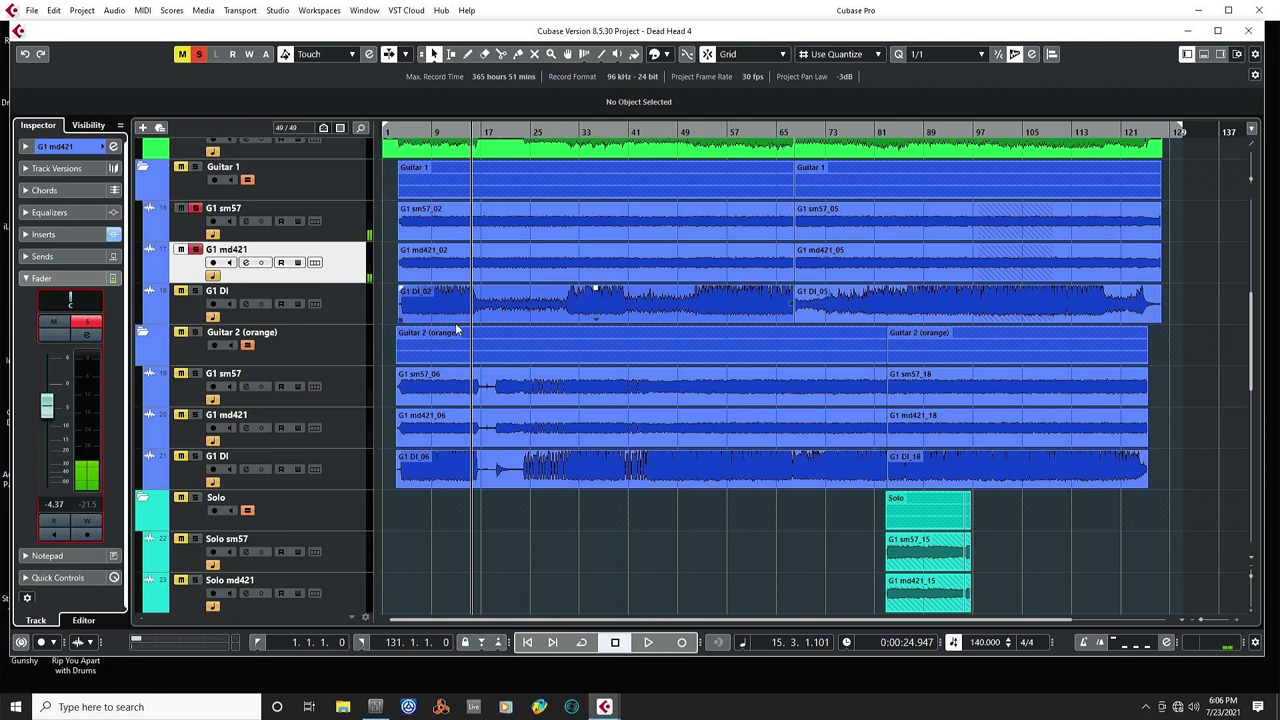
Render the first G1 sm57 and G1 md421 events in place, mixed down as 'Acoustic'
drag(387, 222, 615, 266)
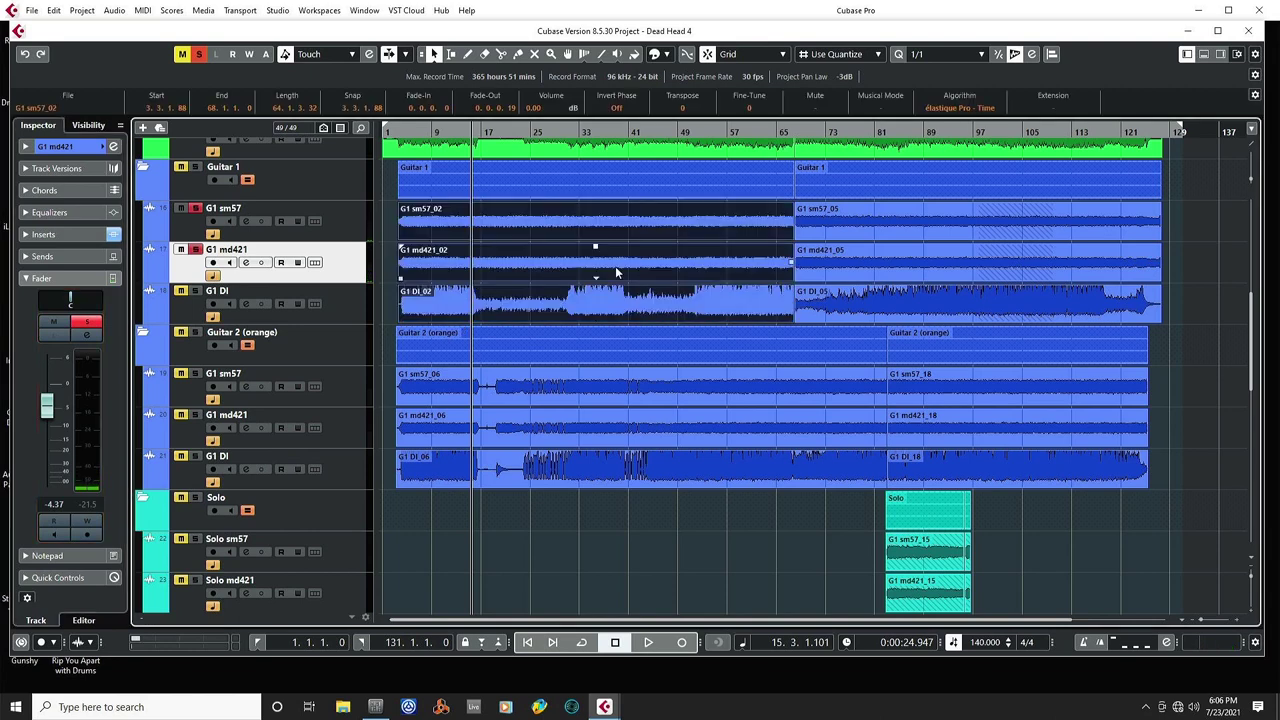
click(51, 11)
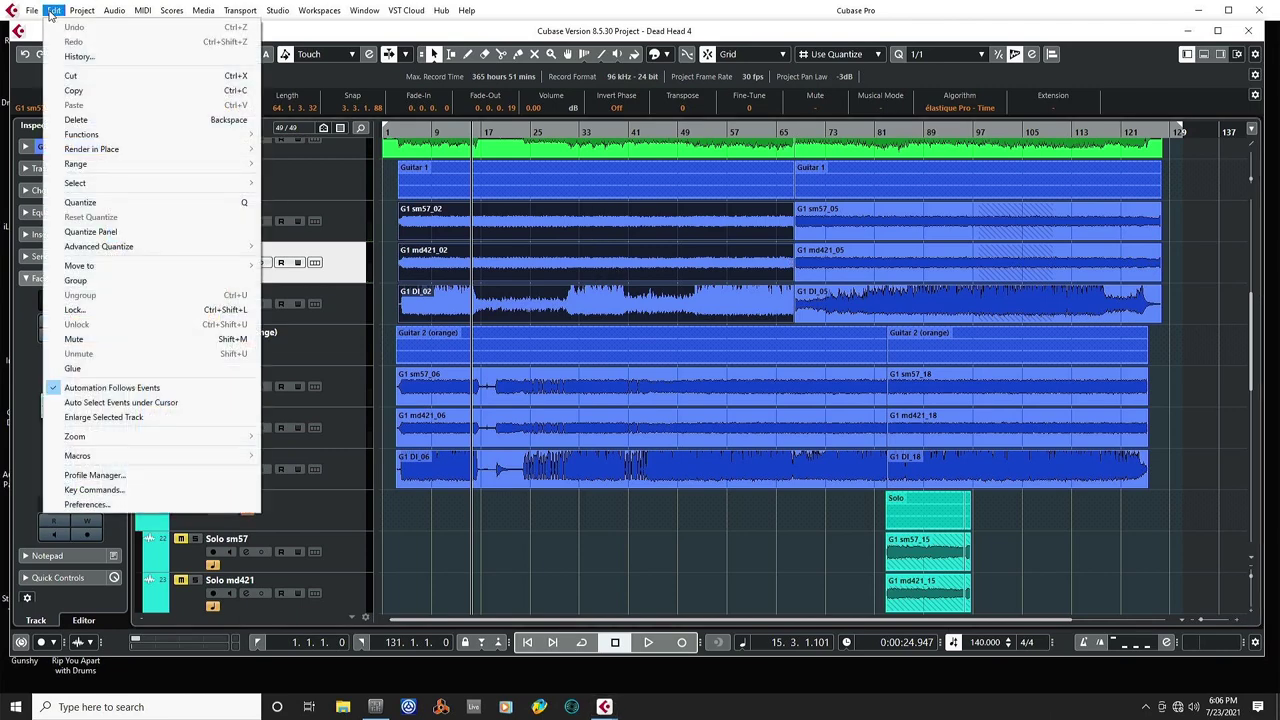
mouse_move(110, 155)
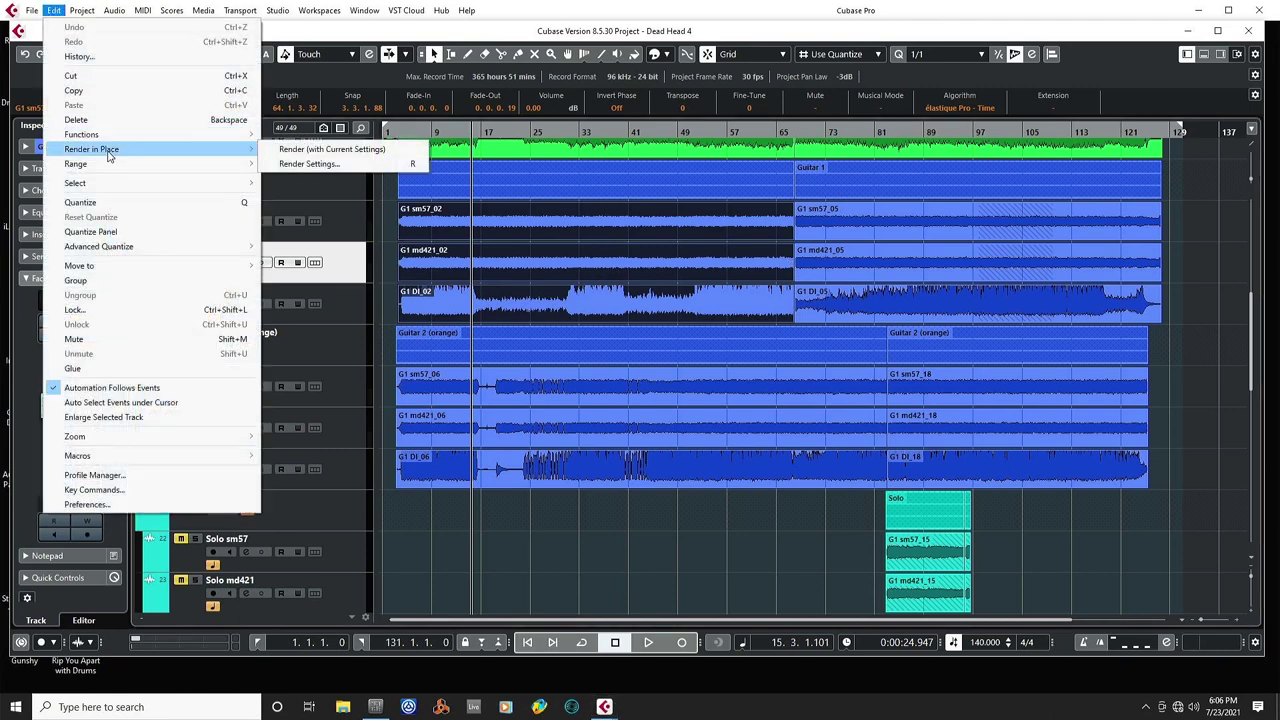
click(303, 165)
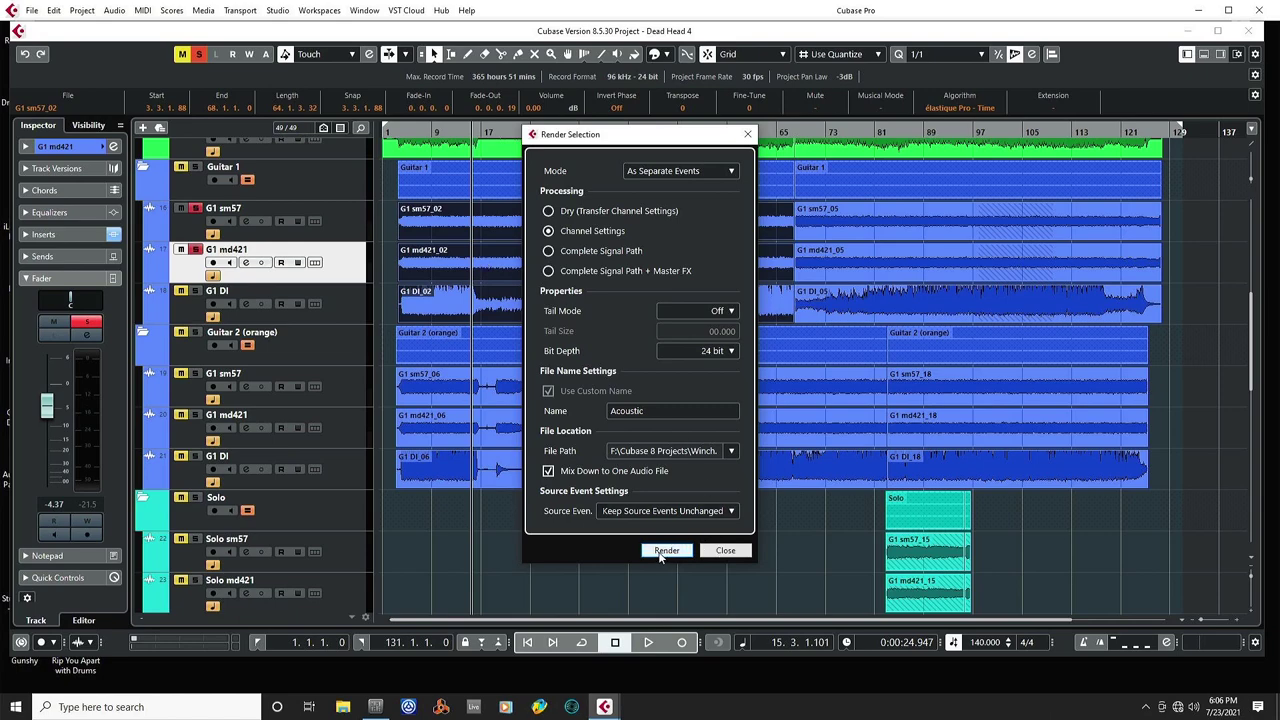
click(725, 550)
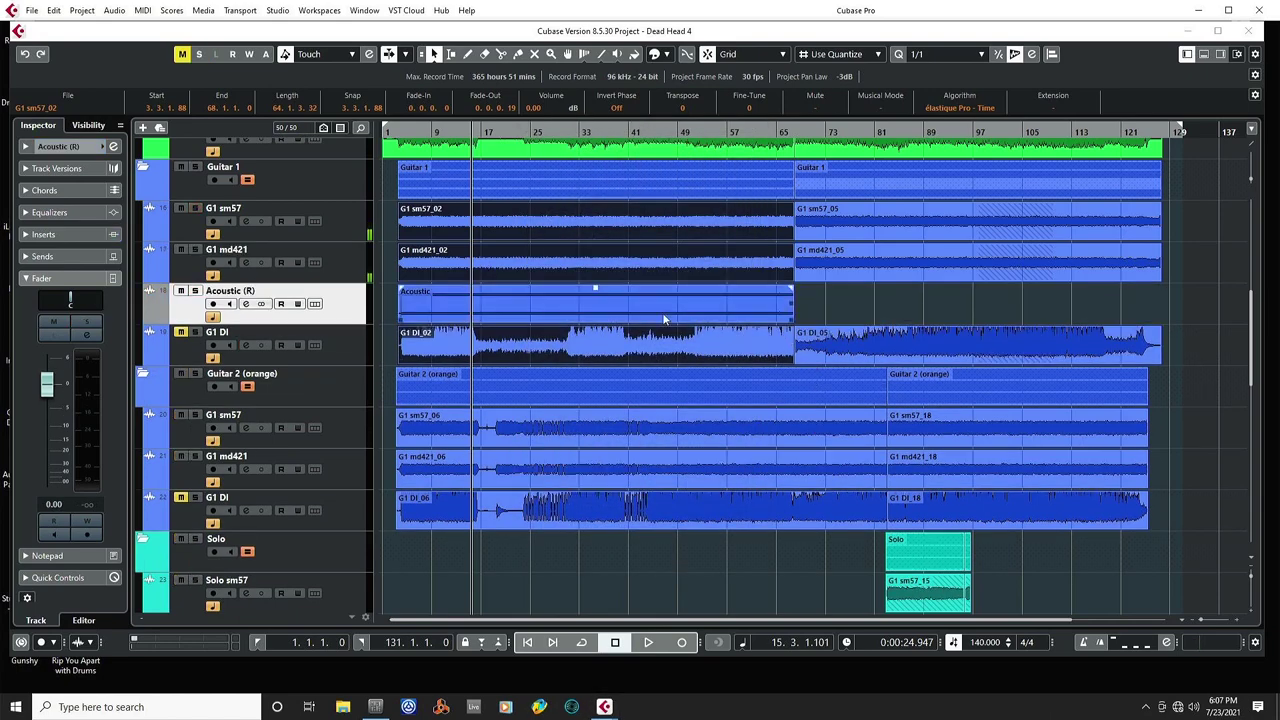
Compare the rendered Acoustic event on Acoustic (R) against the G1 md421_02 event
click(355, 318)
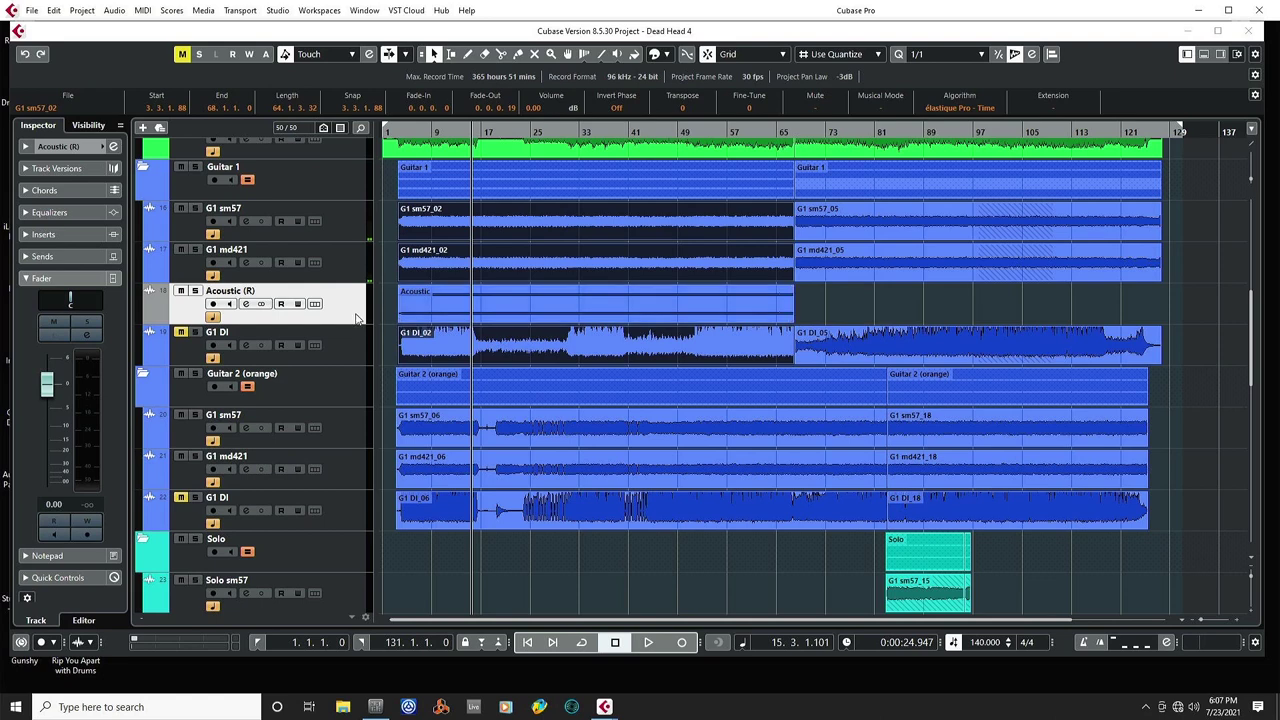
click(595, 310)
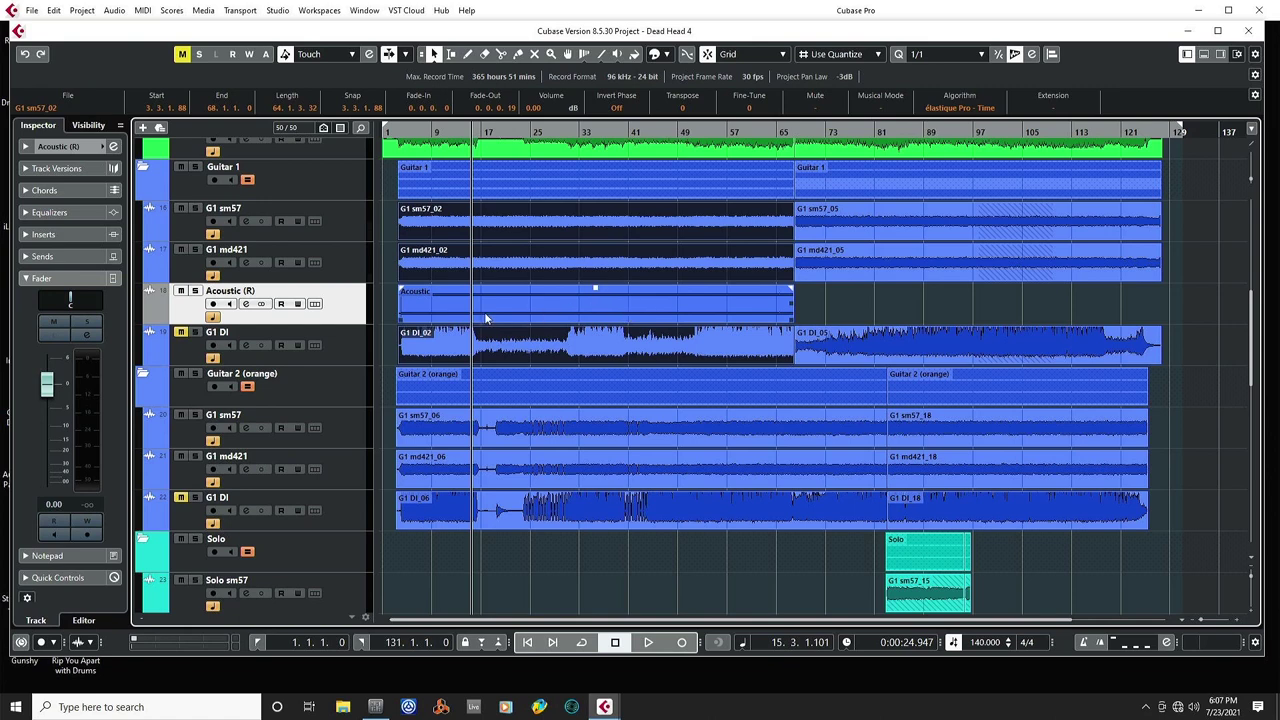
click(506, 272)
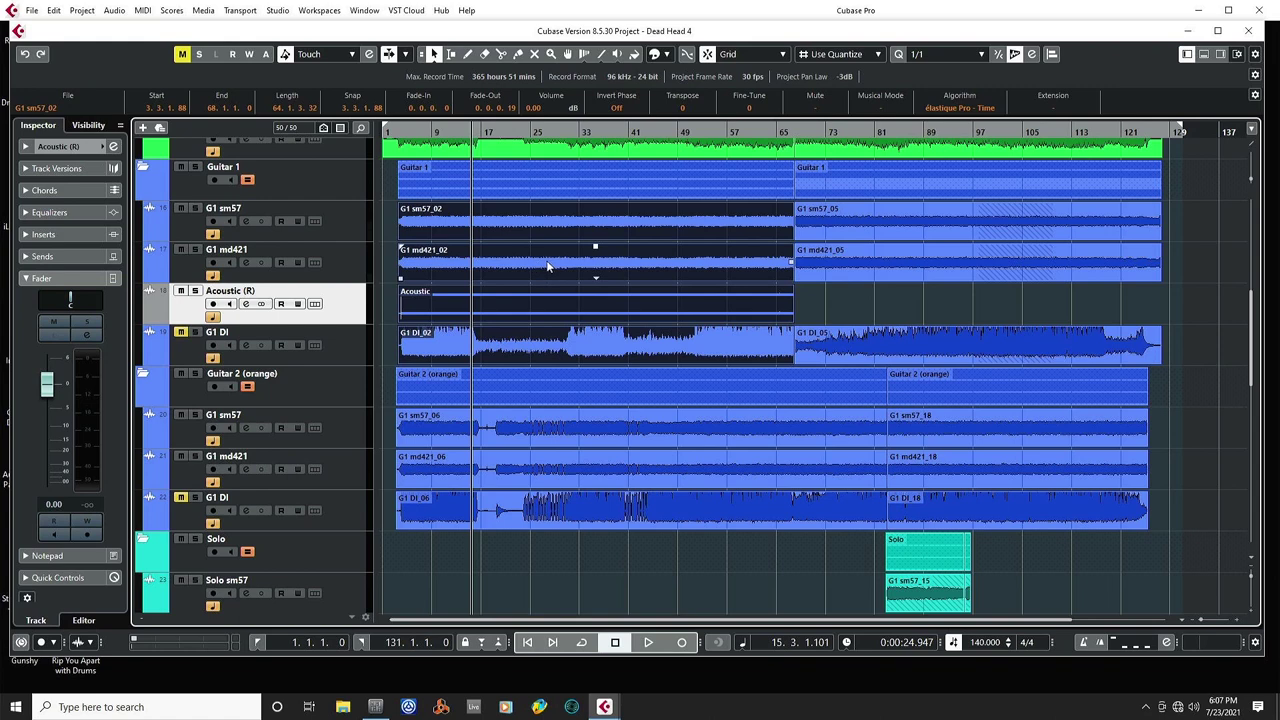
click(569, 296)
Undo the Acoustic render and deselect all events in the project
key(Delete)
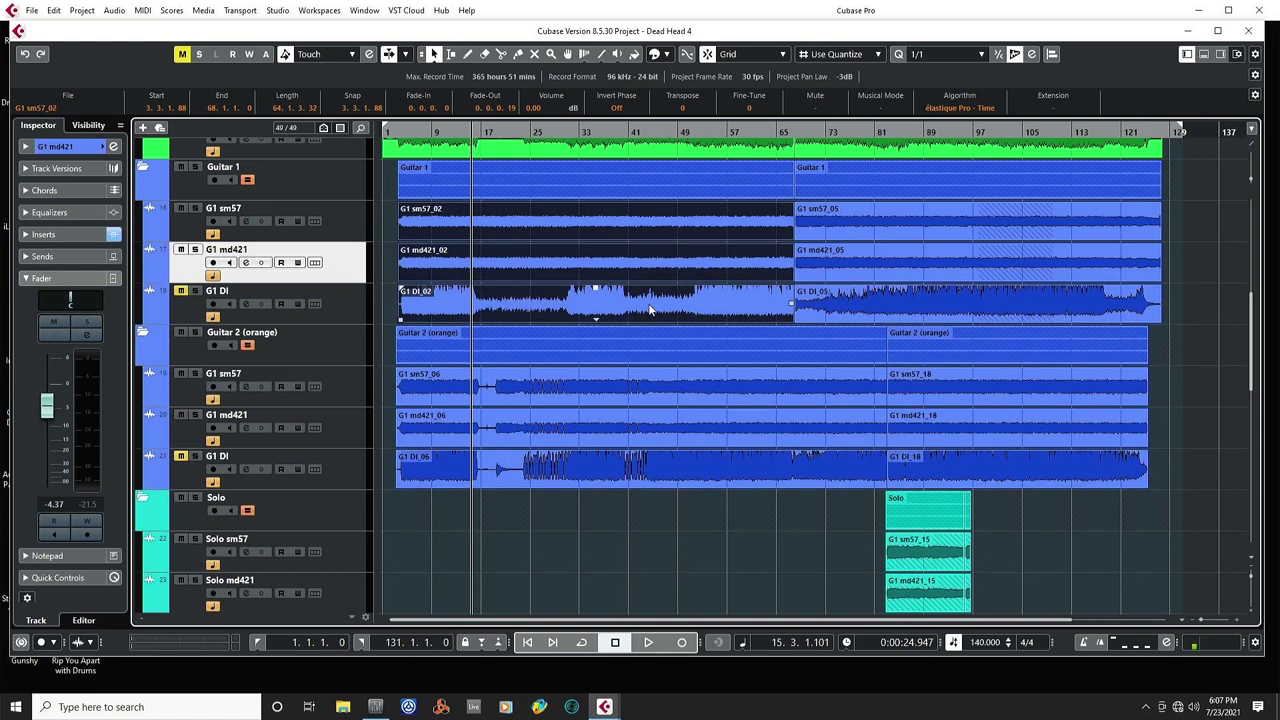
click(387, 219)
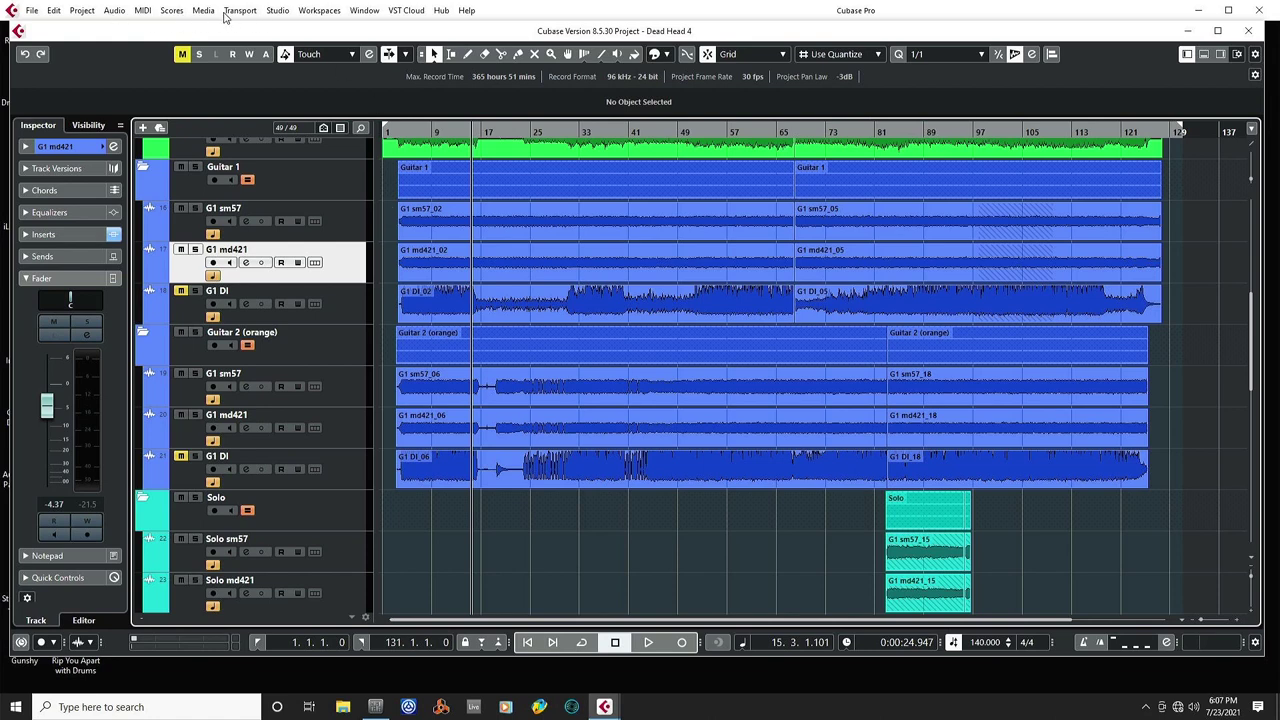
click(277, 11)
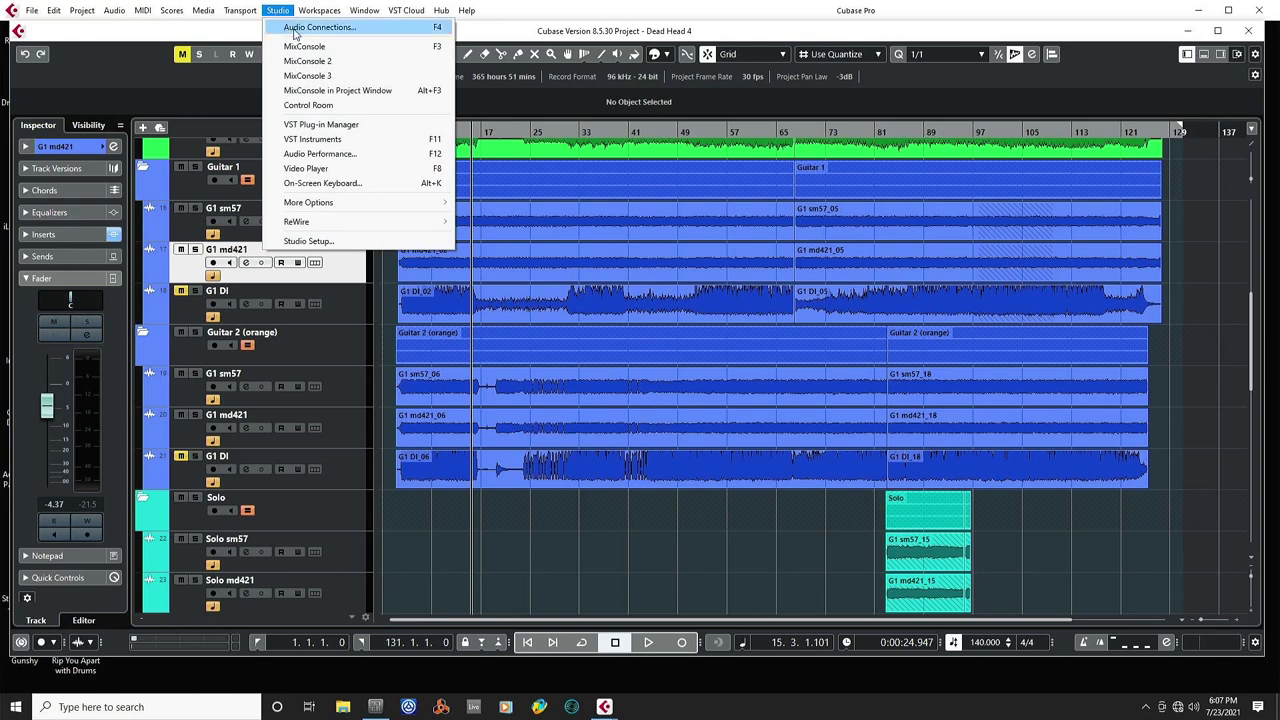
Add a mono output bus named MonoRIP, routed to Lynx AES16e Play 03, alongside Stereo Out
click(295, 35)
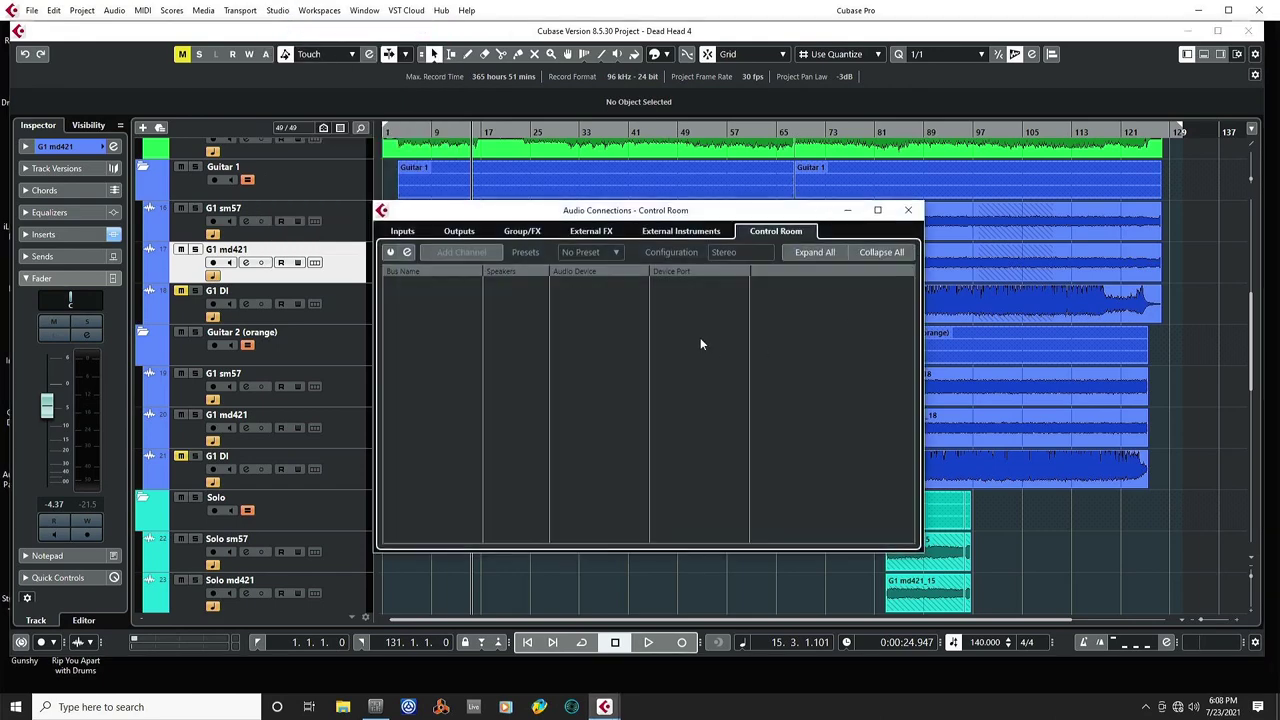
click(460, 232)
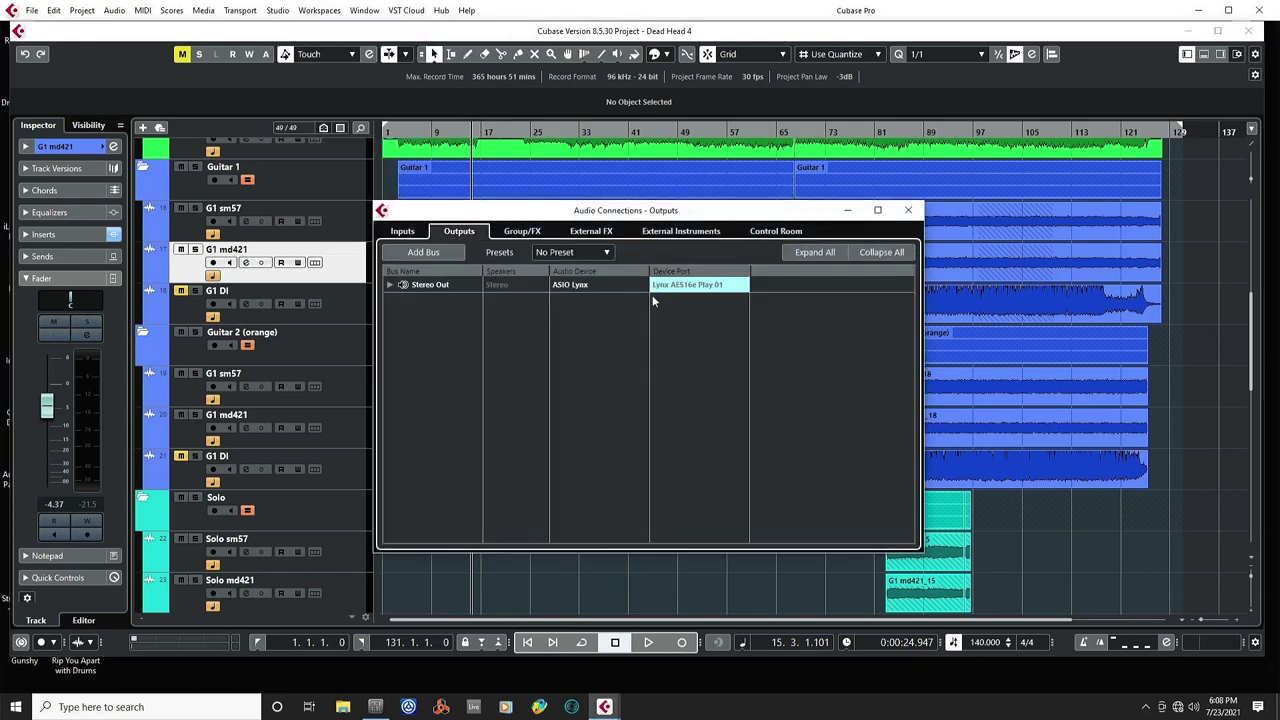
click(389, 287)
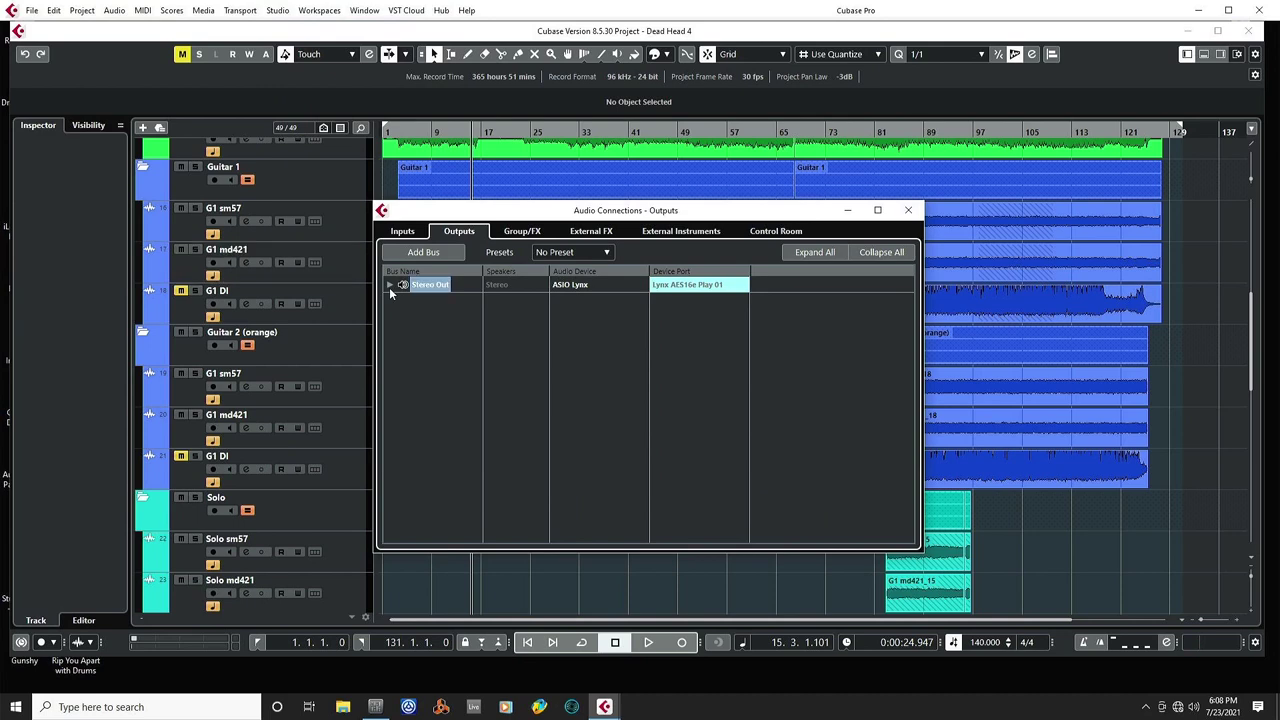
click(390, 285)
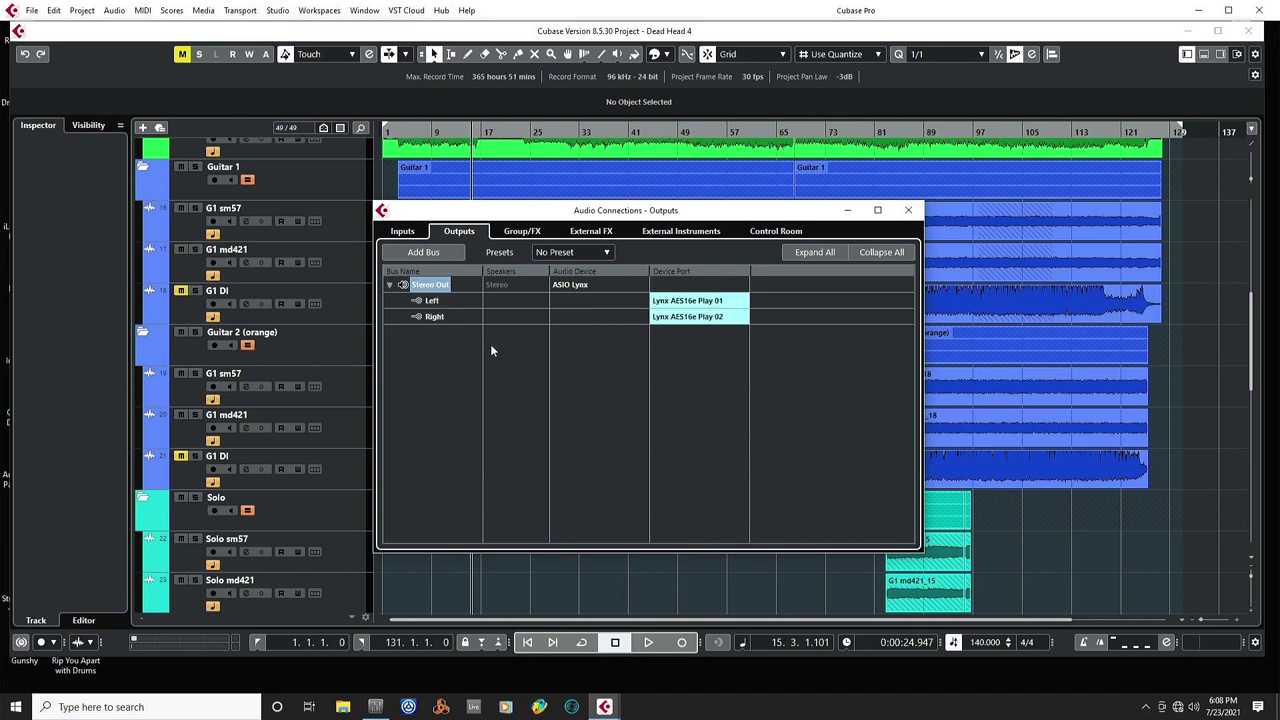
click(424, 254)
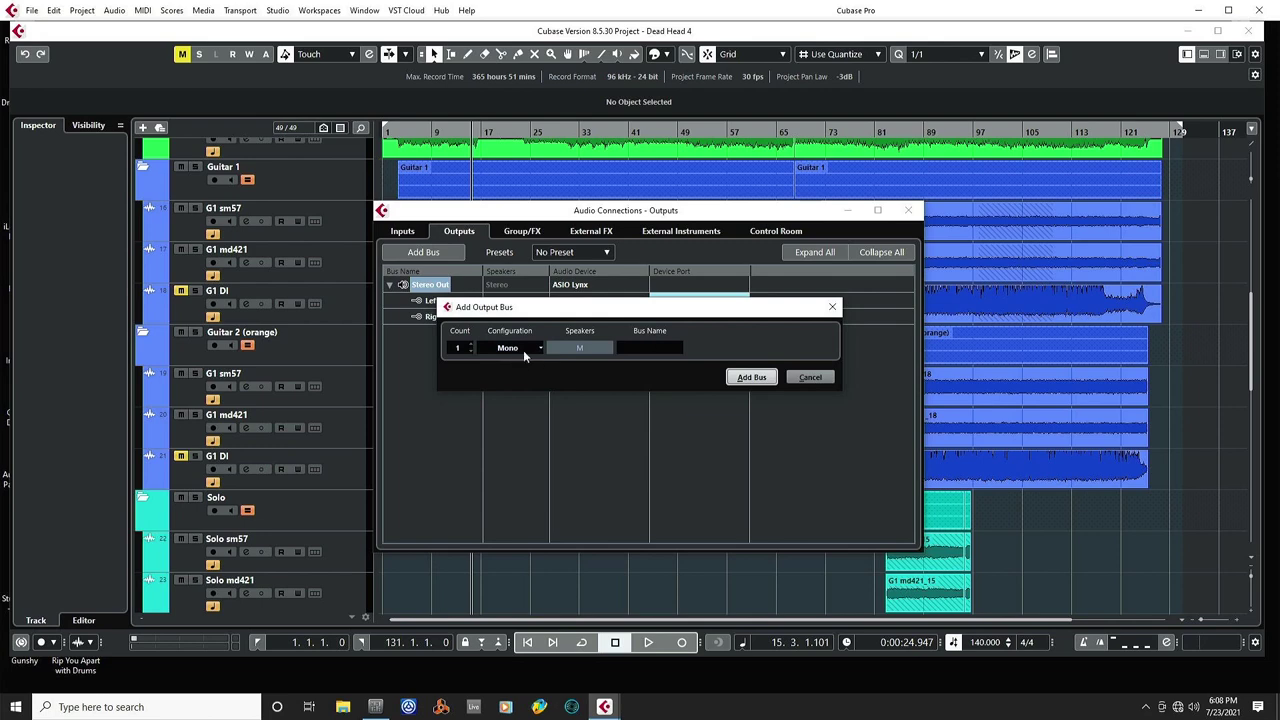
click(648, 350)
text(MonoRIP)
click(750, 377)
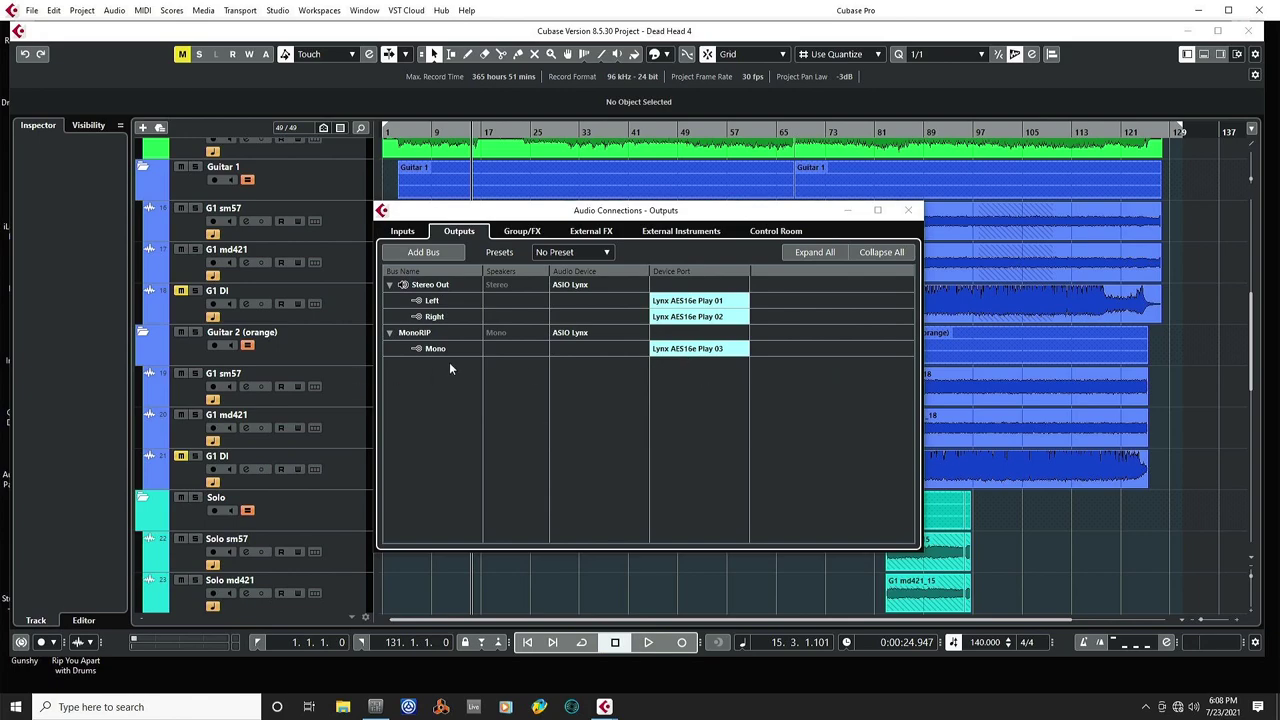
click(907, 210)
Route G1 sm57's output to the MonoRIP bus
scroll(370, 268, up, 2)
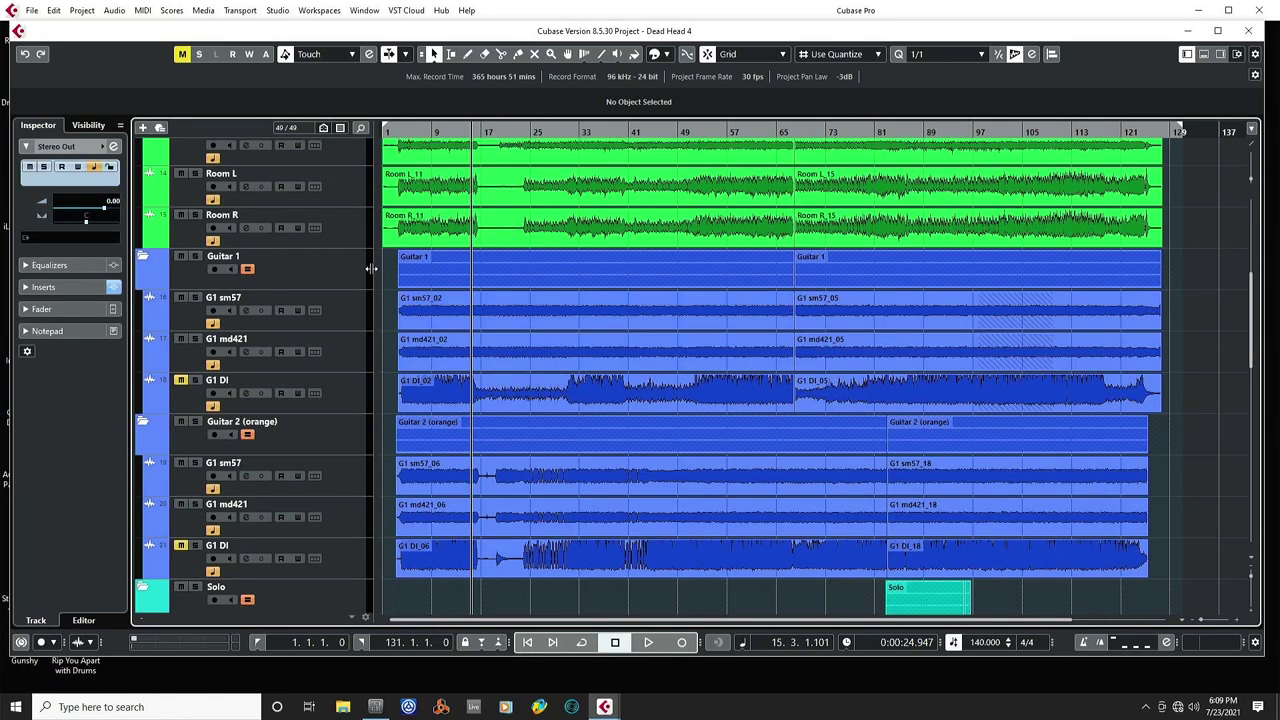
click(345, 313)
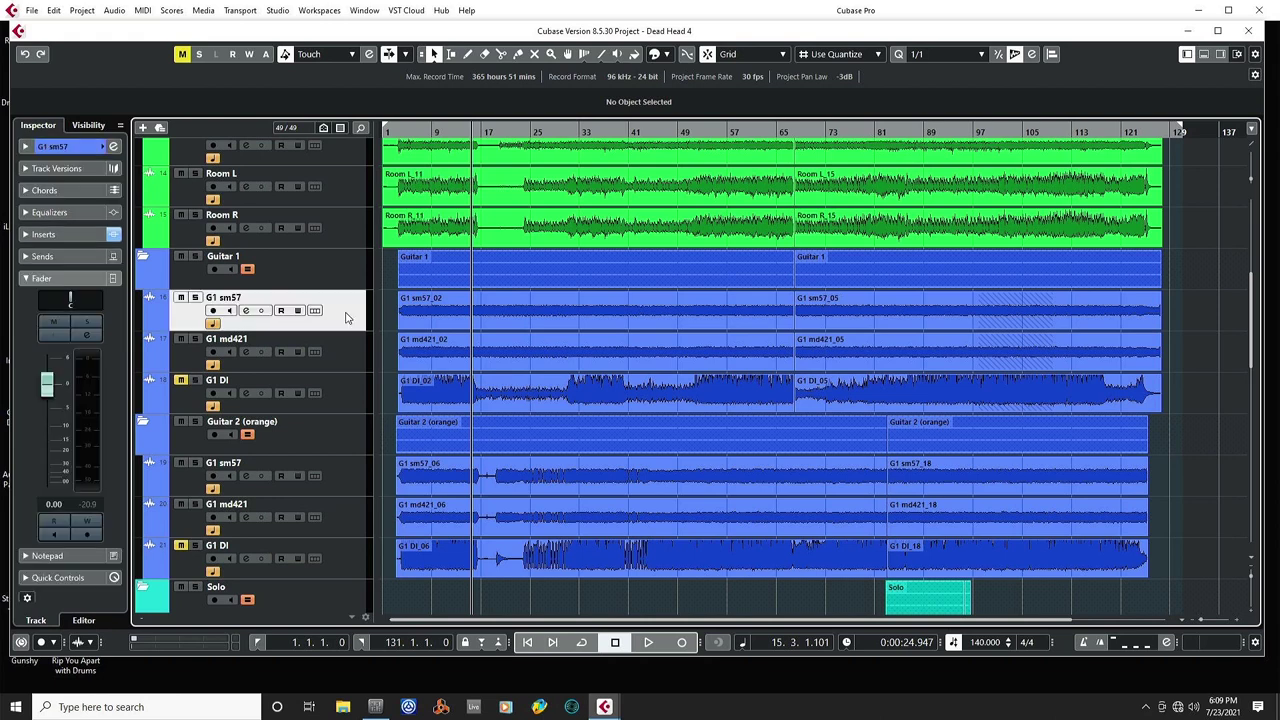
click(25, 147)
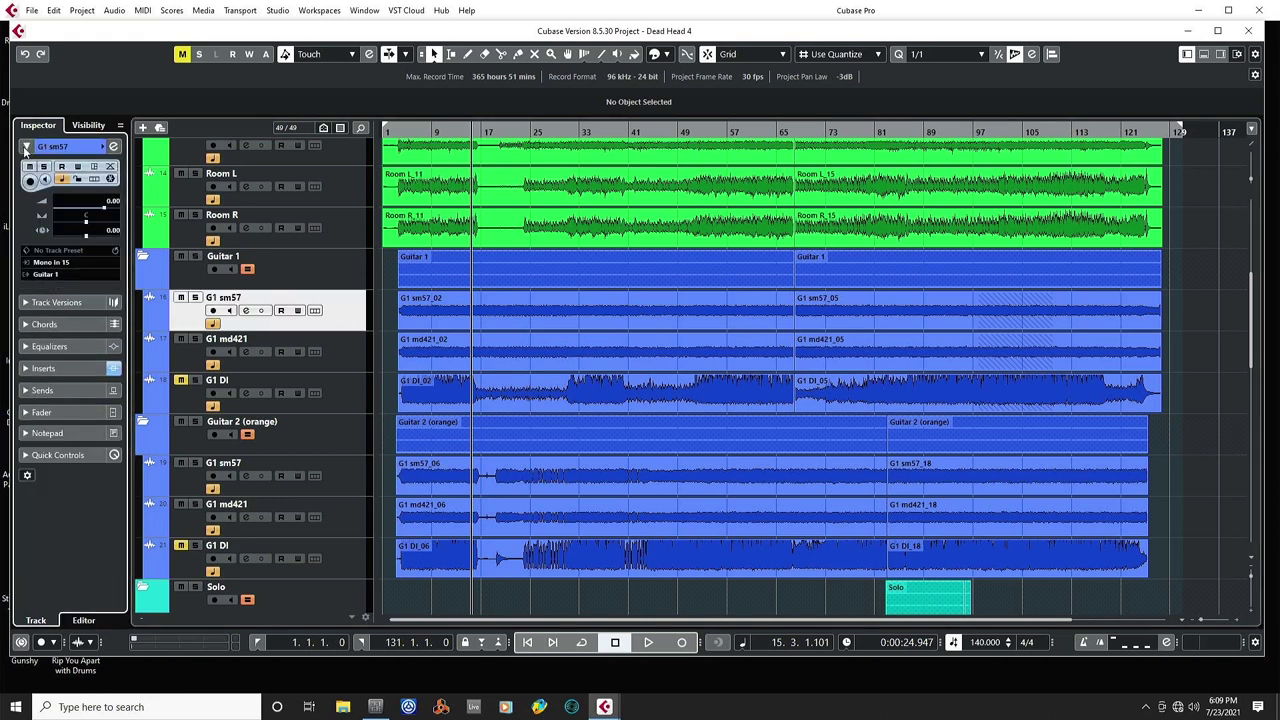
click(47, 275)
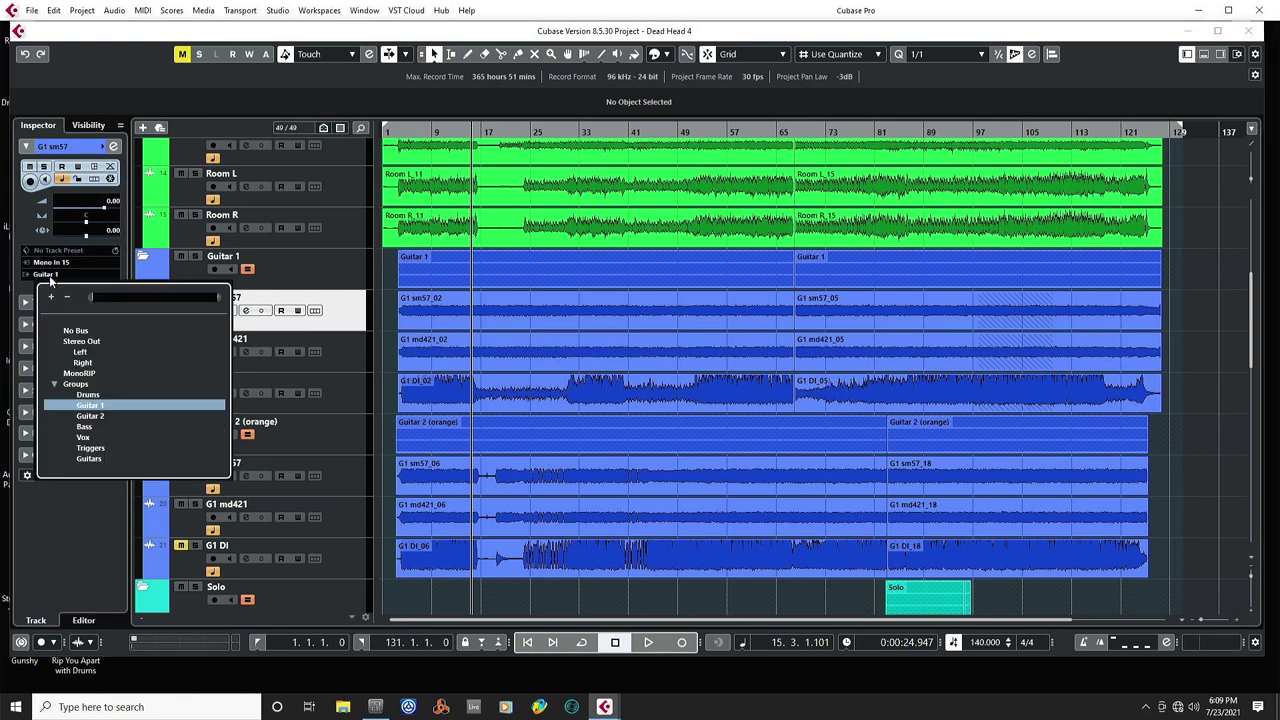
click(118, 399)
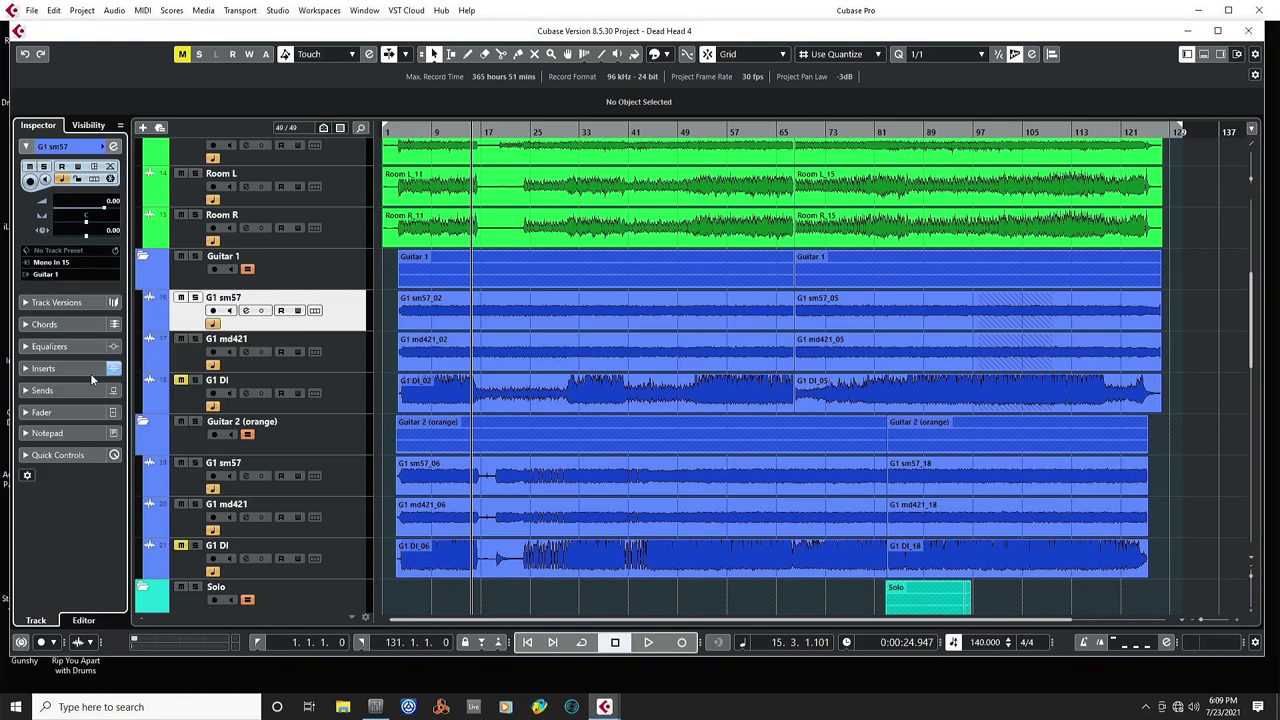
Route G1 md421 to MonoRIP too, and select the first guitar events on the three tracks
click(353, 360)
click(47, 276)
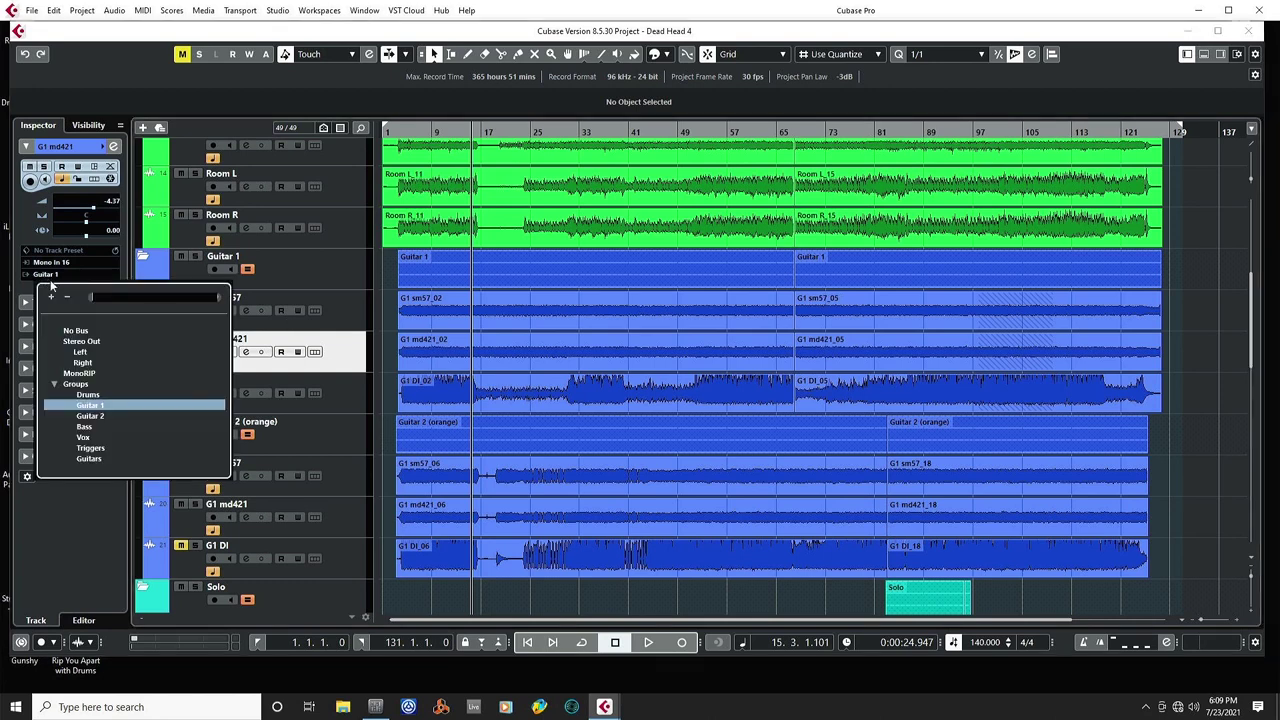
click(82, 372)
drag(386, 308, 515, 365)
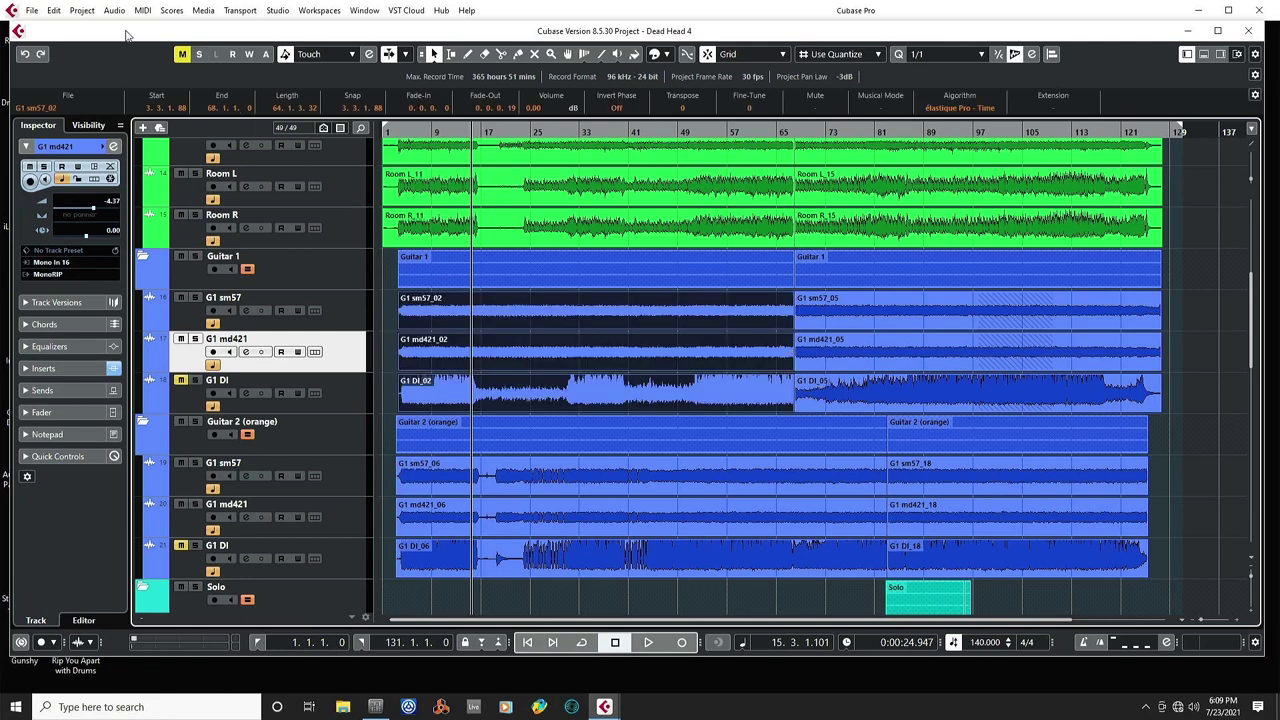
Render the selected events in place with the render name changed to 'Guitar 1'
click(56, 12)
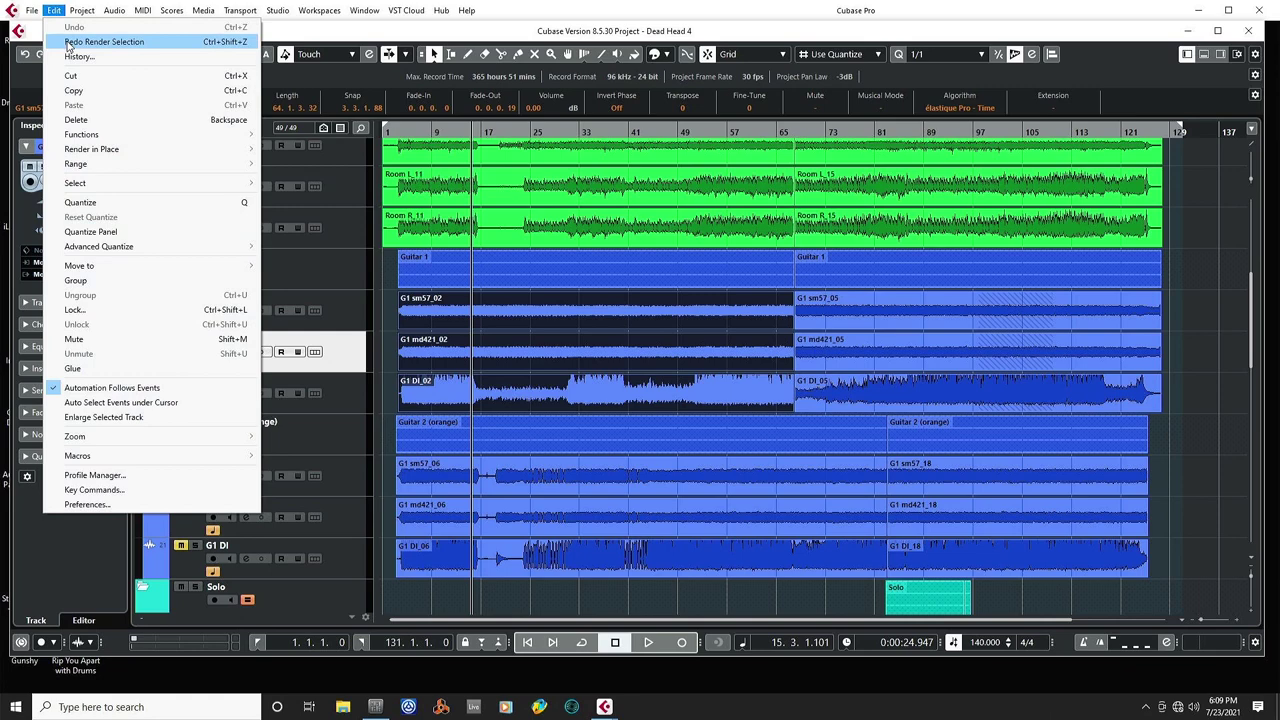
mouse_move(118, 151)
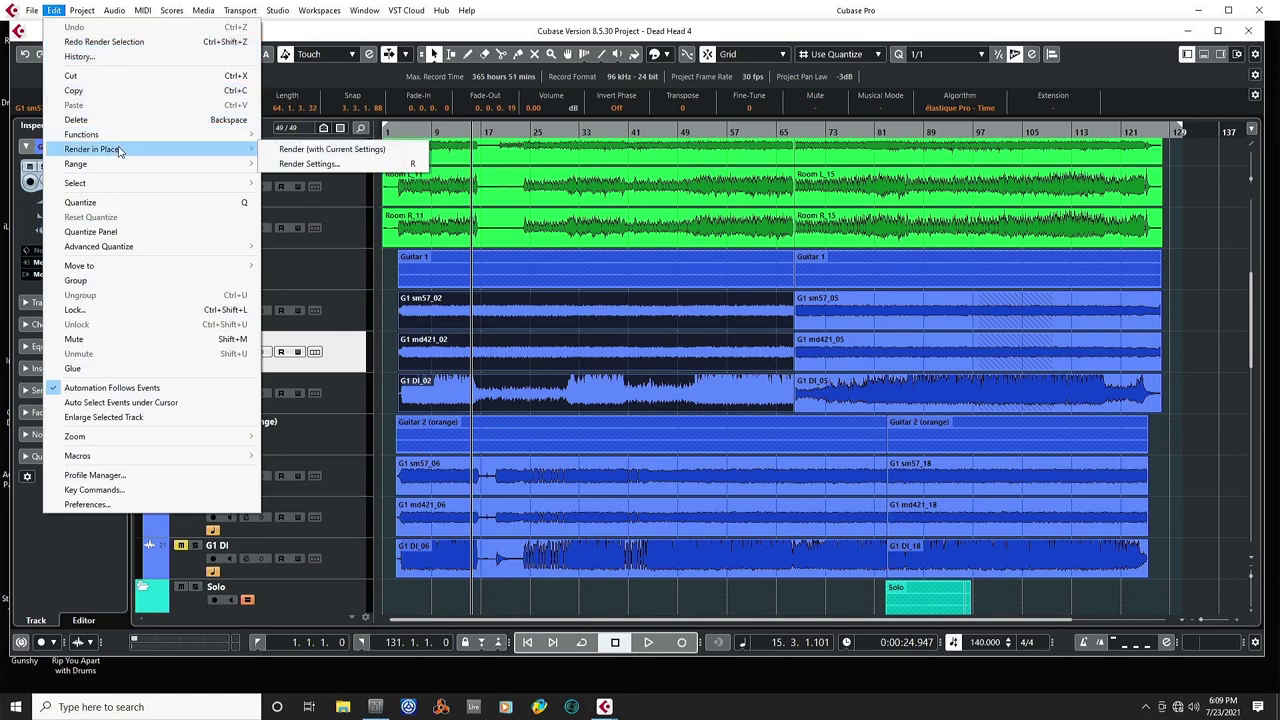
click(310, 164)
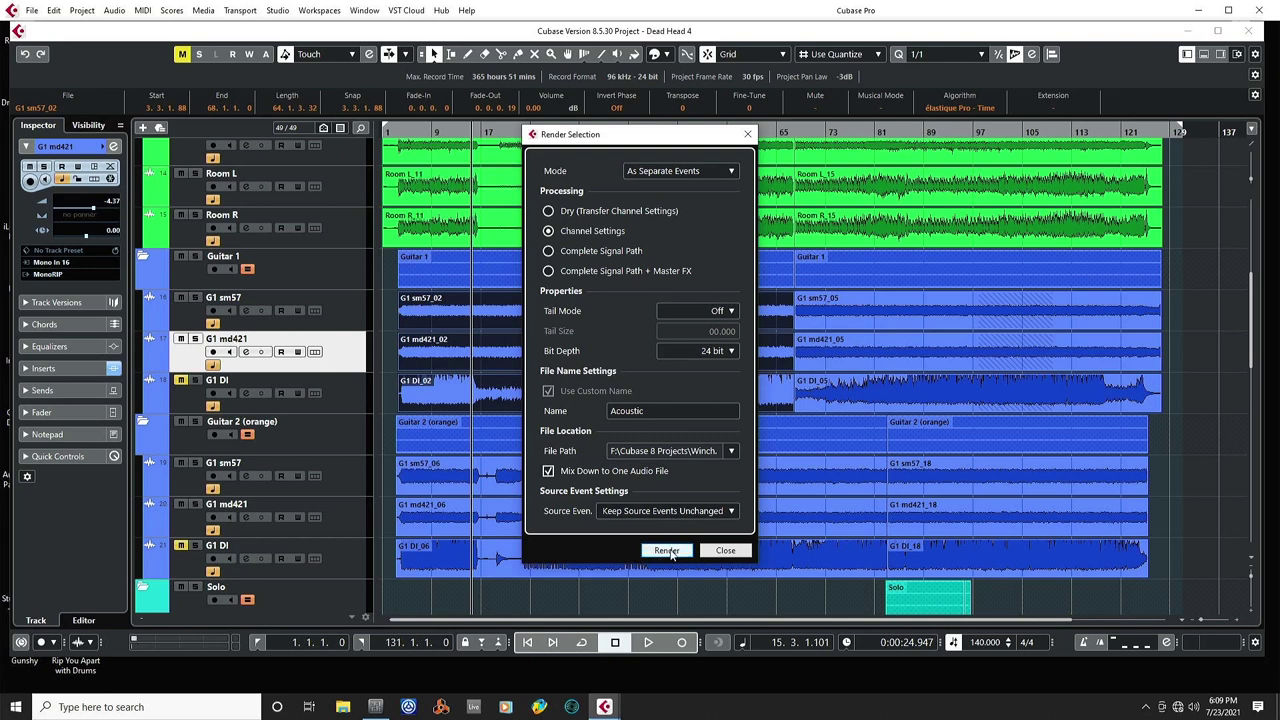
double_click(644, 409)
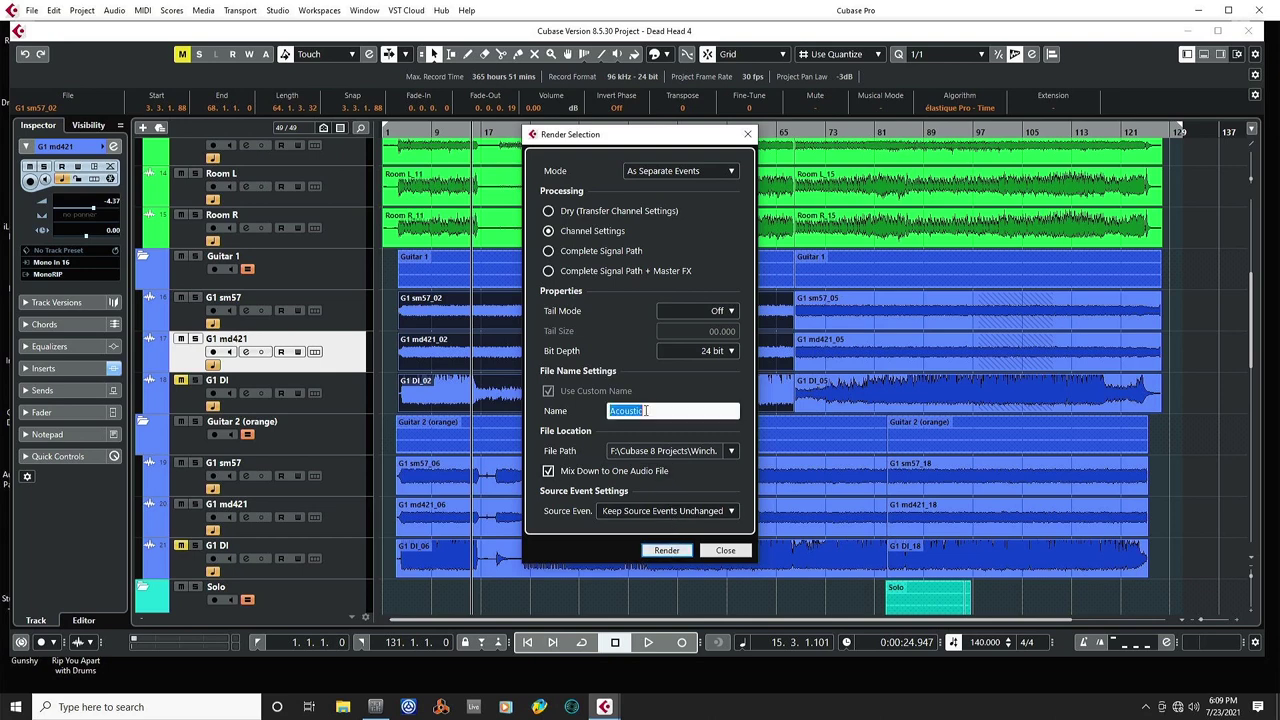
text(Guitar 1)
click(666, 550)
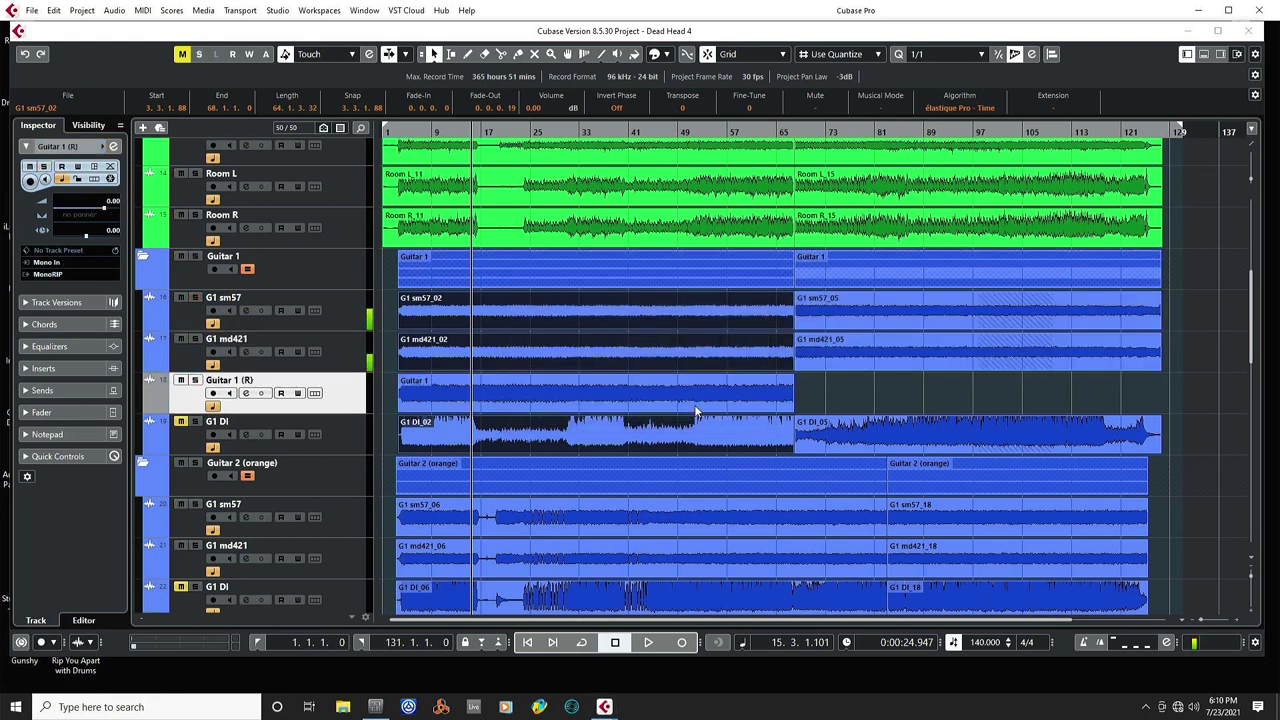
Move the Guitar 1 (R) track above the Guitar 1 folder
click(671, 393)
click(332, 313)
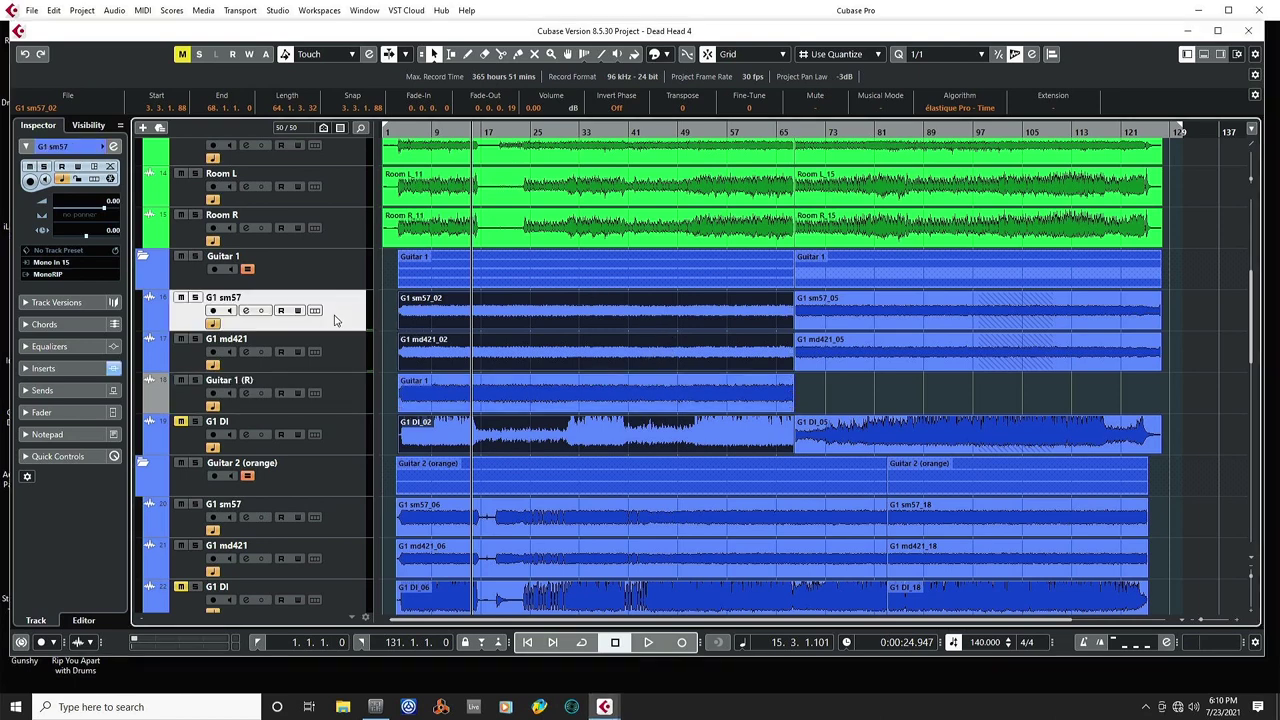
drag(360, 395, 295, 272)
Disable the G1 sm57, G1 md421 and G1 DI tracks
click(345, 346)
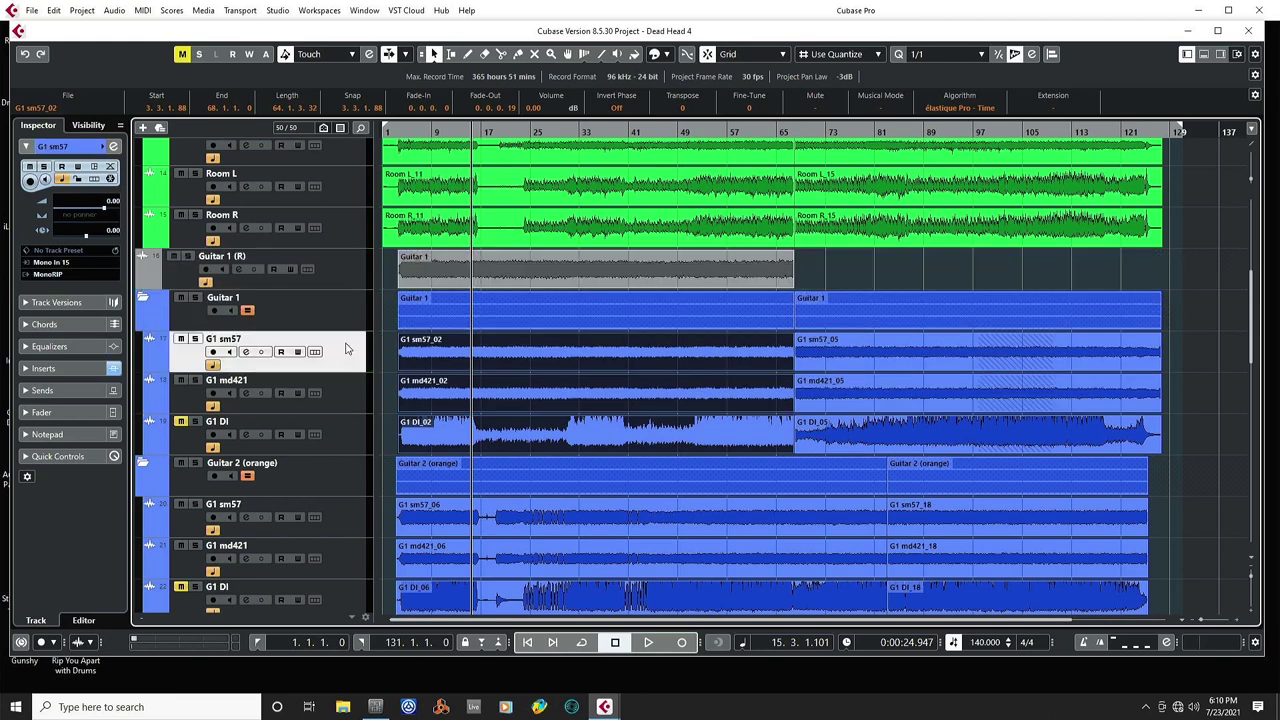
shift+click(350, 441)
right_click(347, 440)
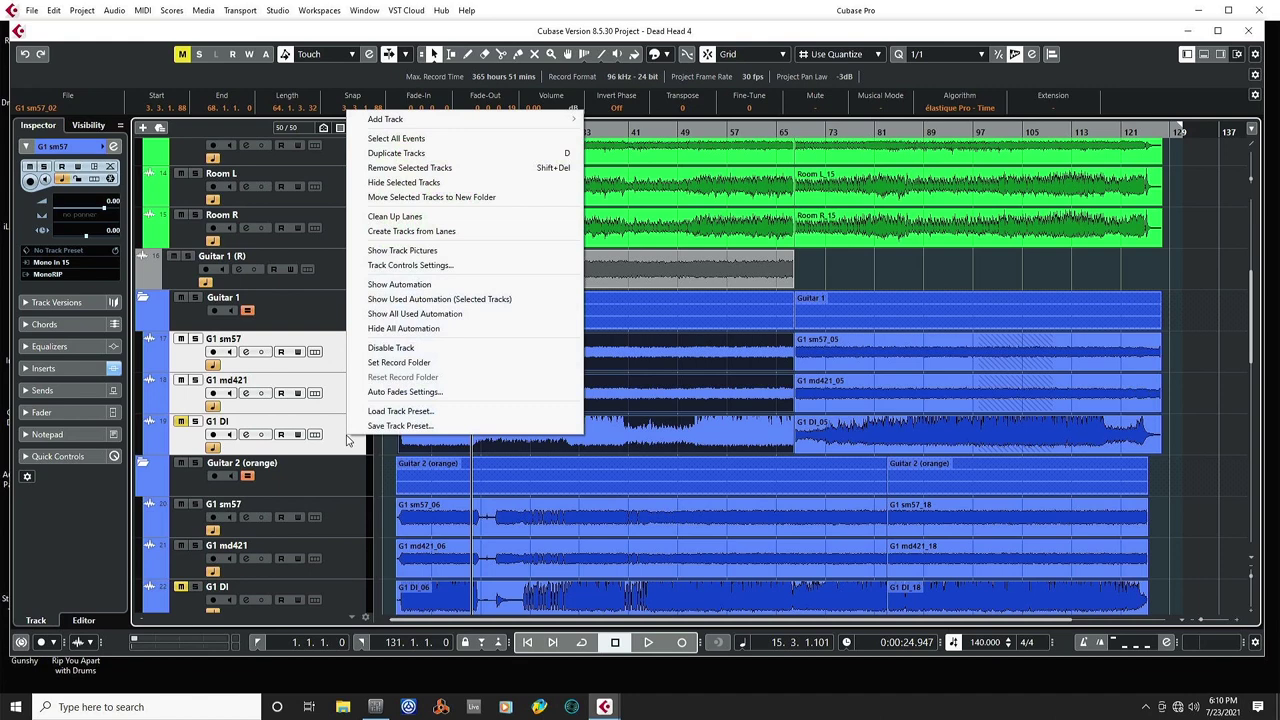
click(377, 350)
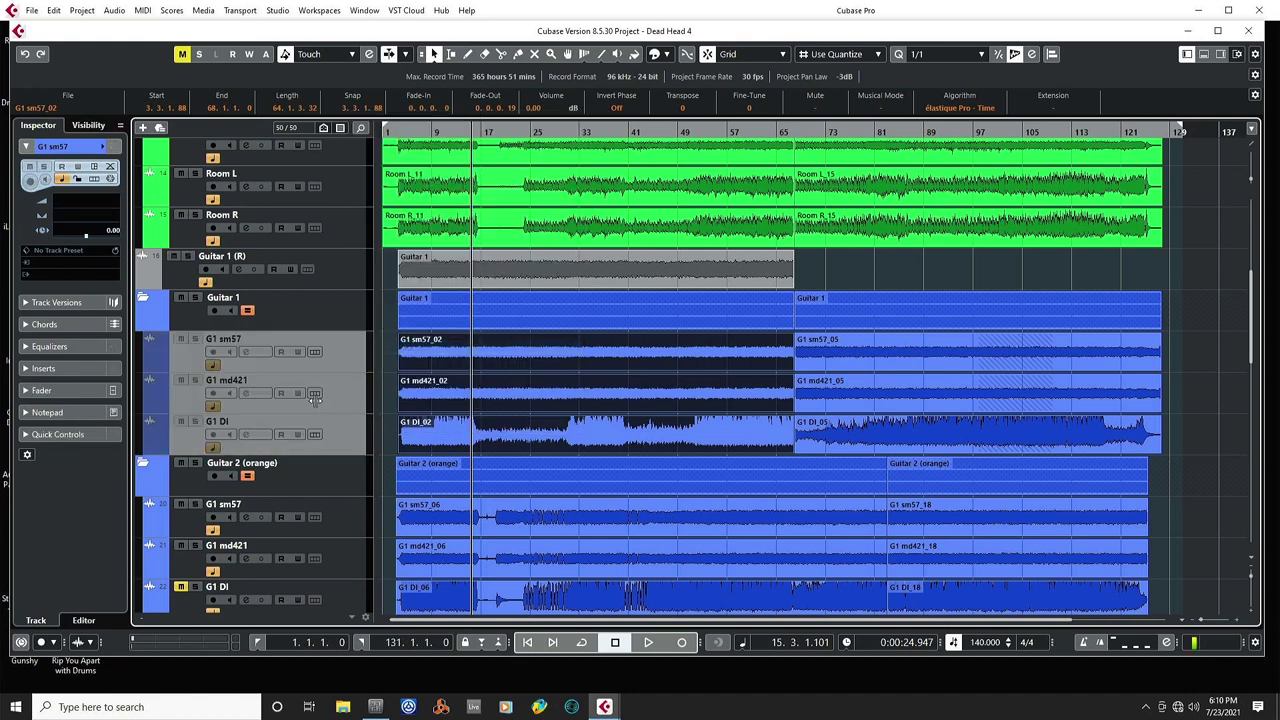
click(325, 310)
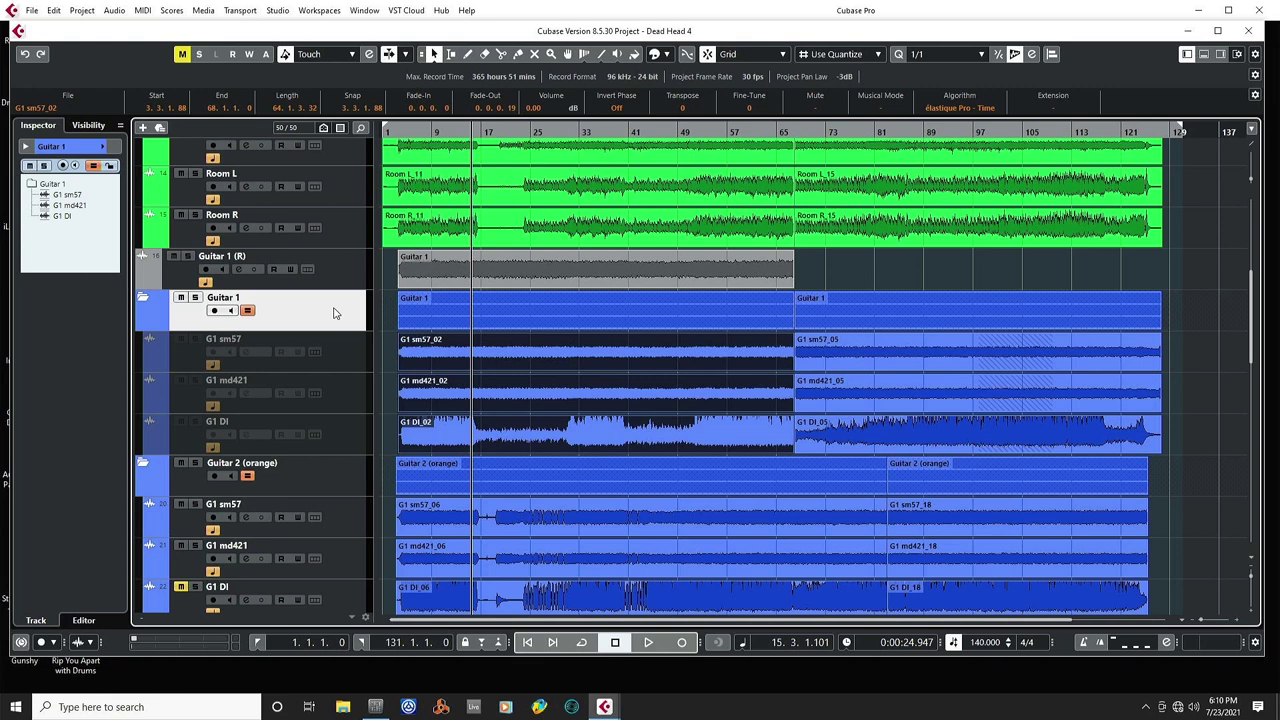
Show the Visibility list, then hide and re-show the Guitar 1 folder and its tracks
click(87, 125)
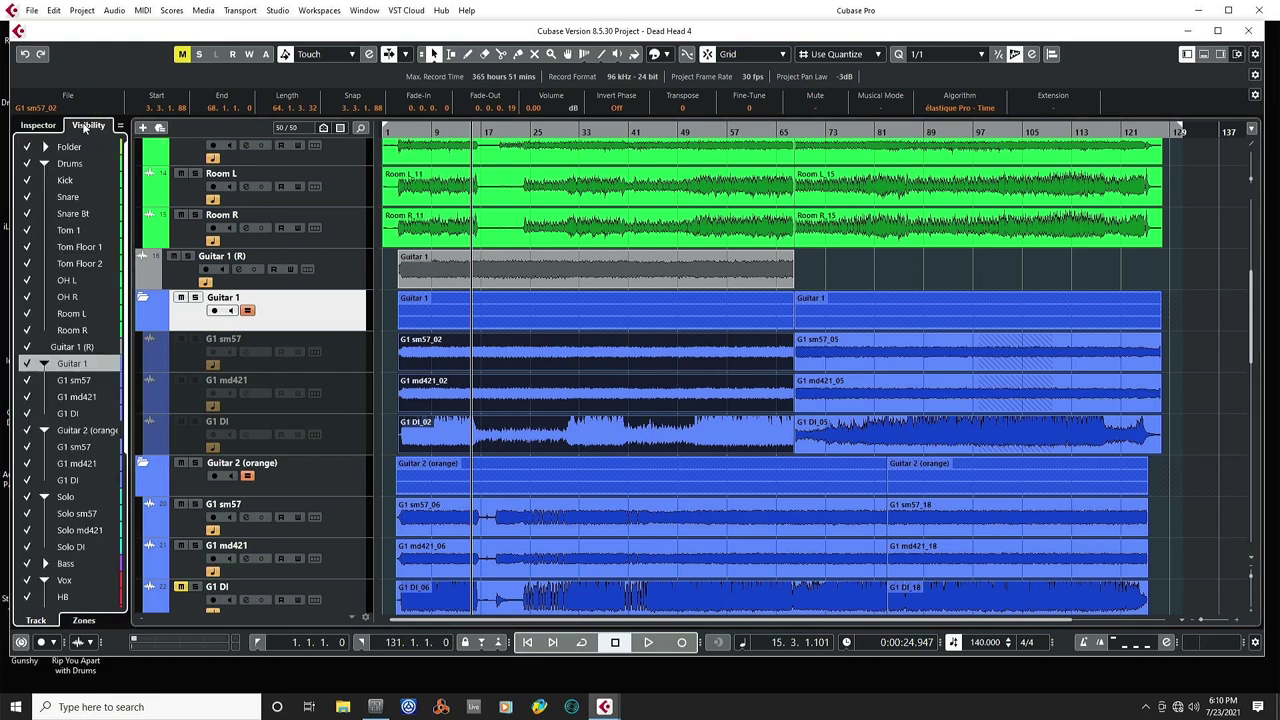
click(27, 364)
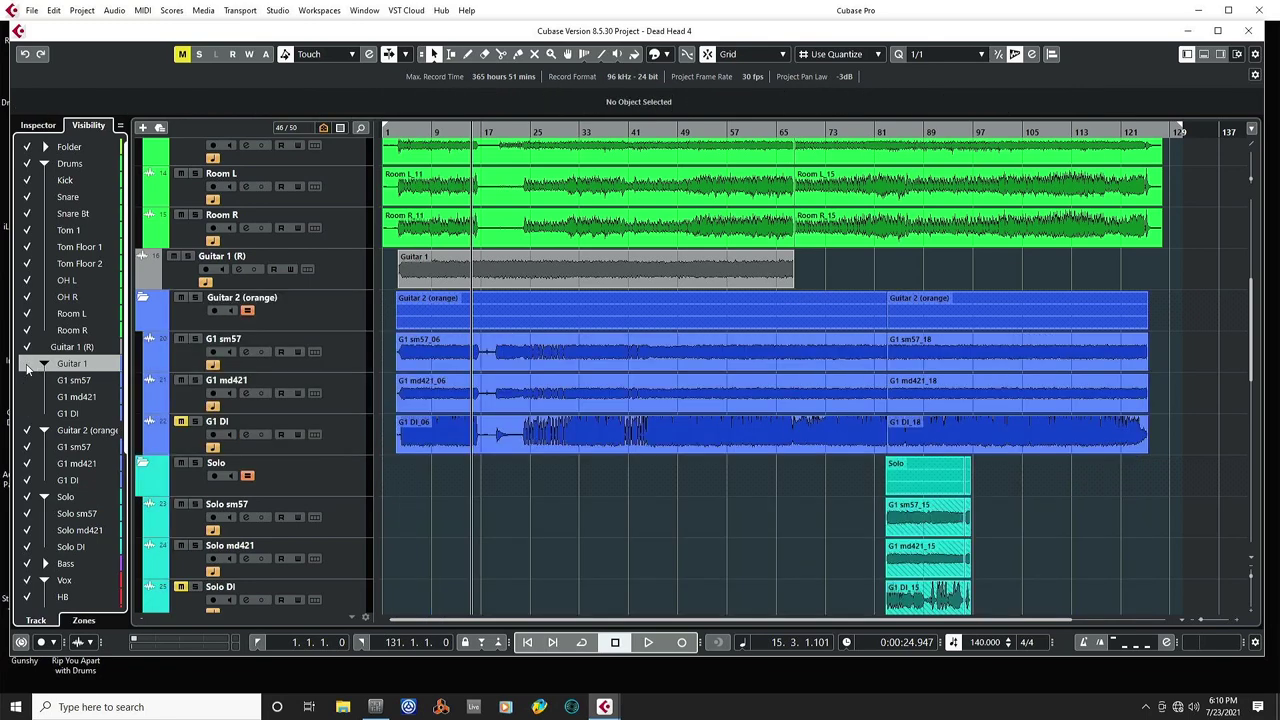
click(27, 364)
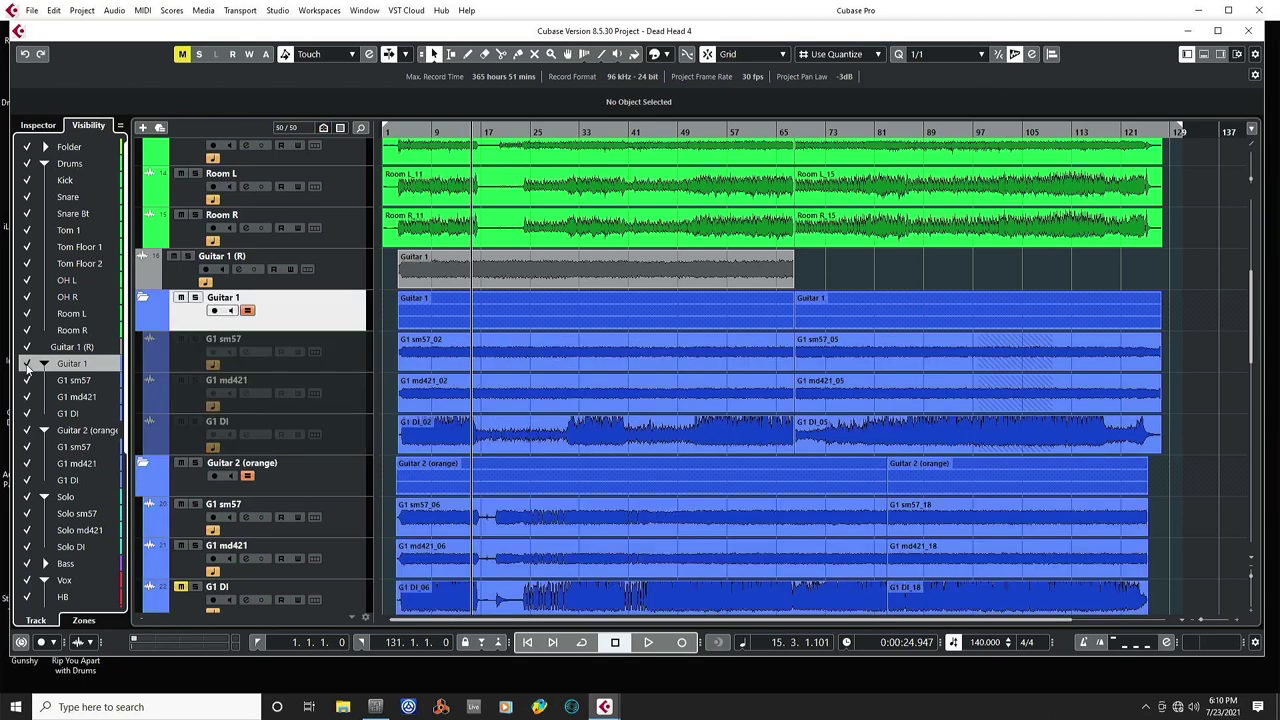